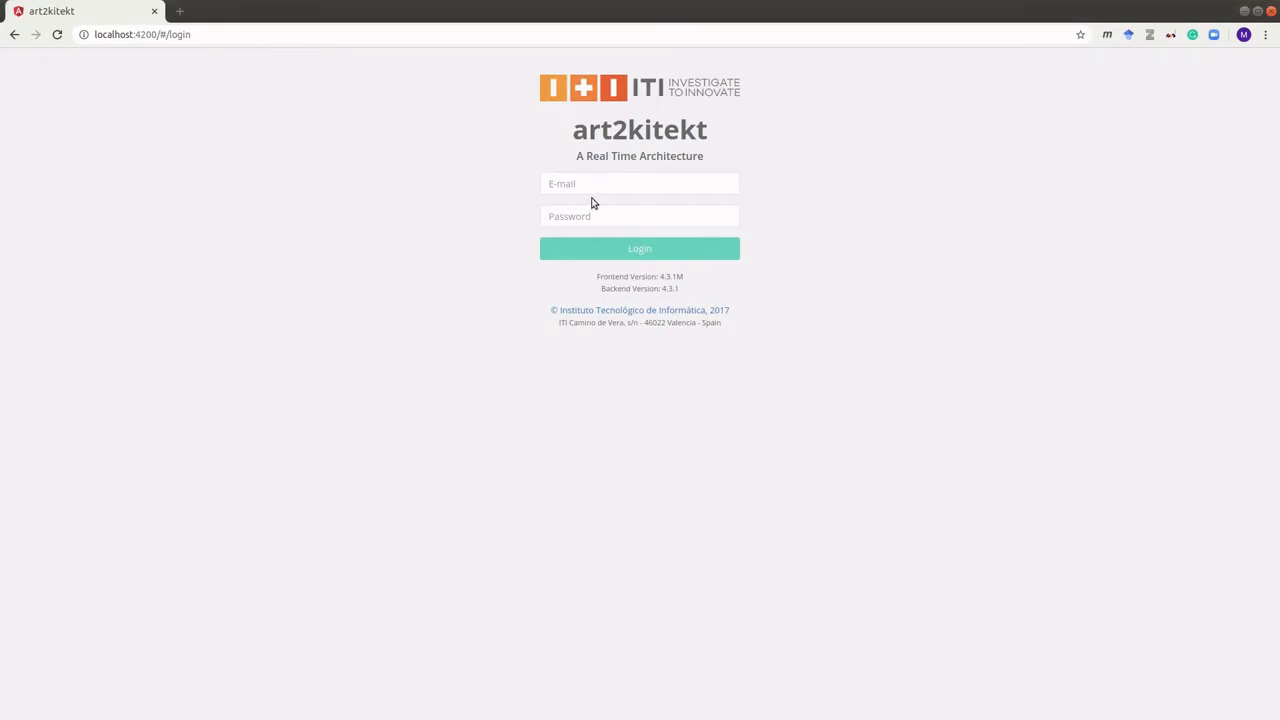
# Log in with the account's e-mail and password
pyautogui.click(586, 188)
pyautogui.hotkey('ctrl', 'v')
pyautogui.click(558, 221)
pyautogui.hotkey('ctrl', 'v')
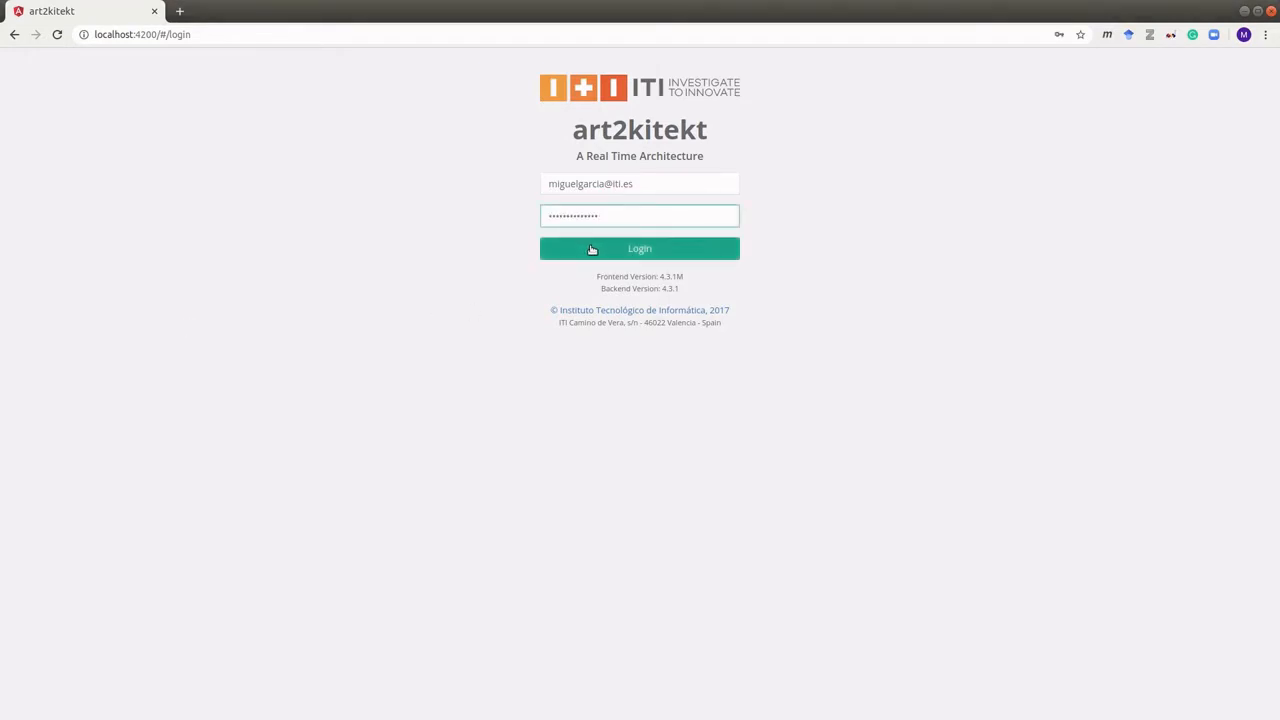
pyautogui.click(591, 249)
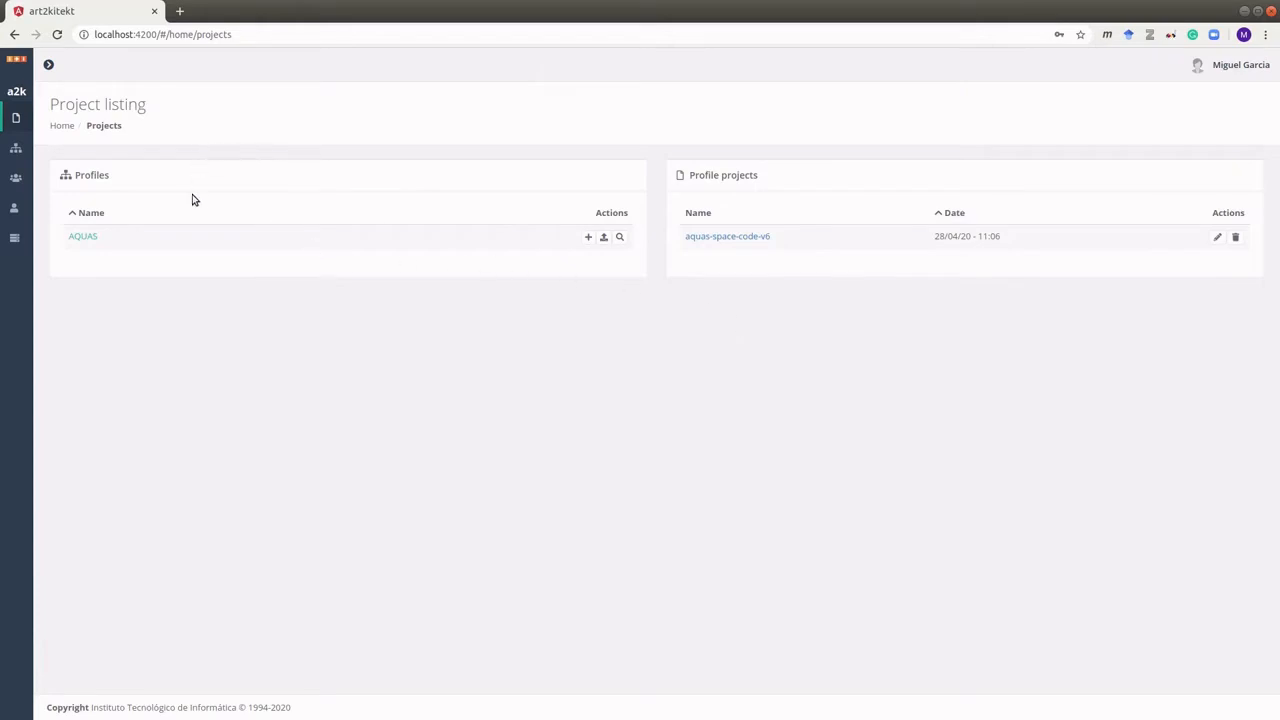
# Open the aquas-space-code-v6 project and bring up its platform model for editing
pyautogui.click(698, 237)
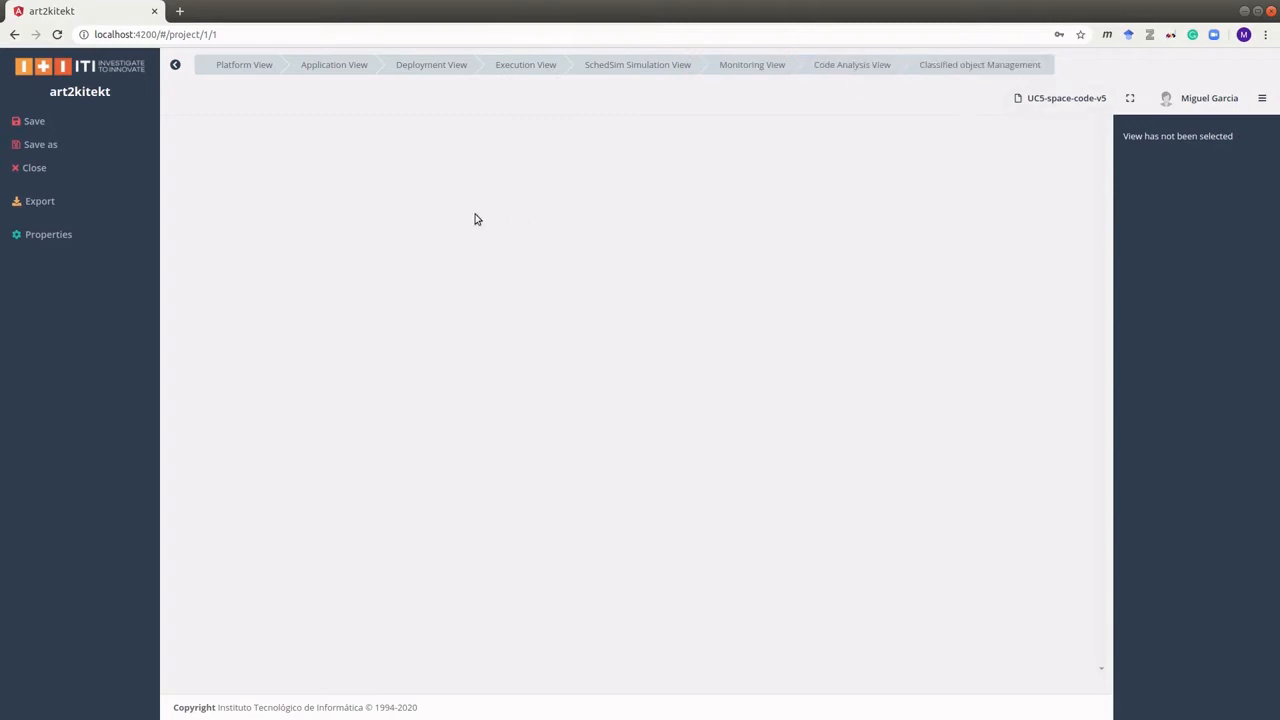
pyautogui.click(240, 66)
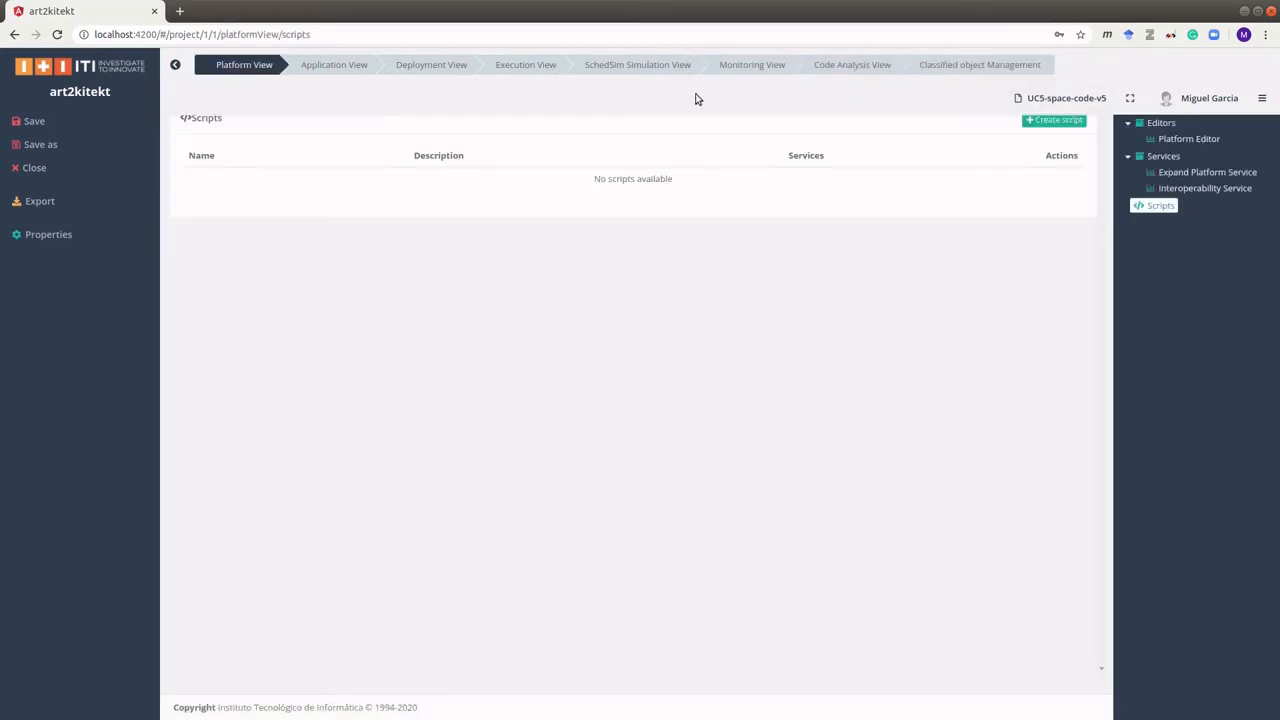
pyautogui.click(1205, 143)
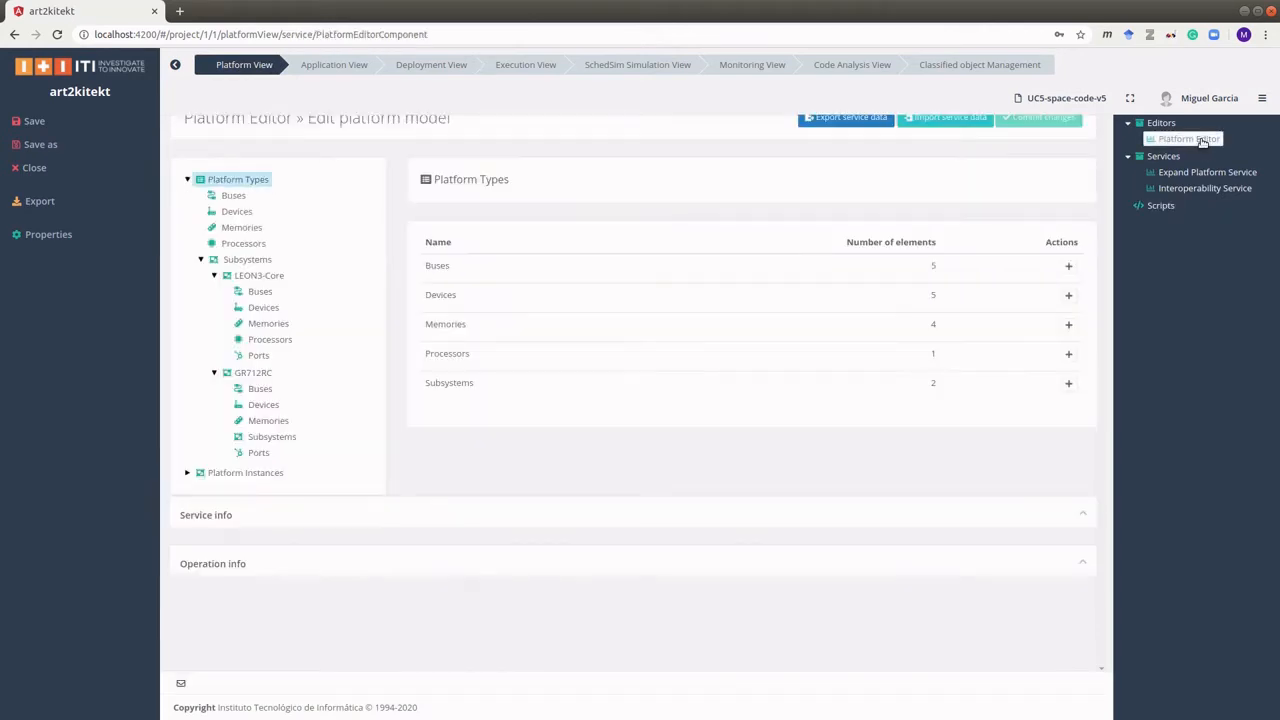
# Examine the platform's bus, device, memory and processor types and the diagrams of the GR712RC and LEON3-Core subsystems
pyautogui.click(237, 197)
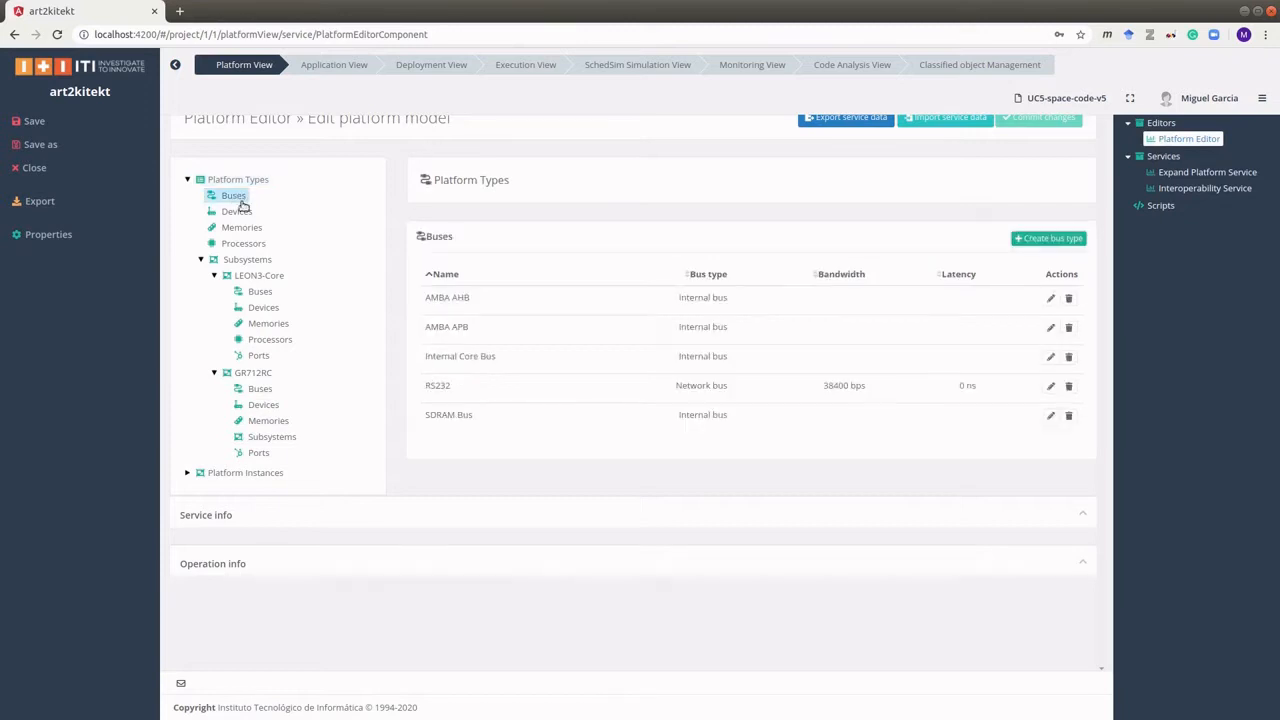
pyautogui.click(239, 213)
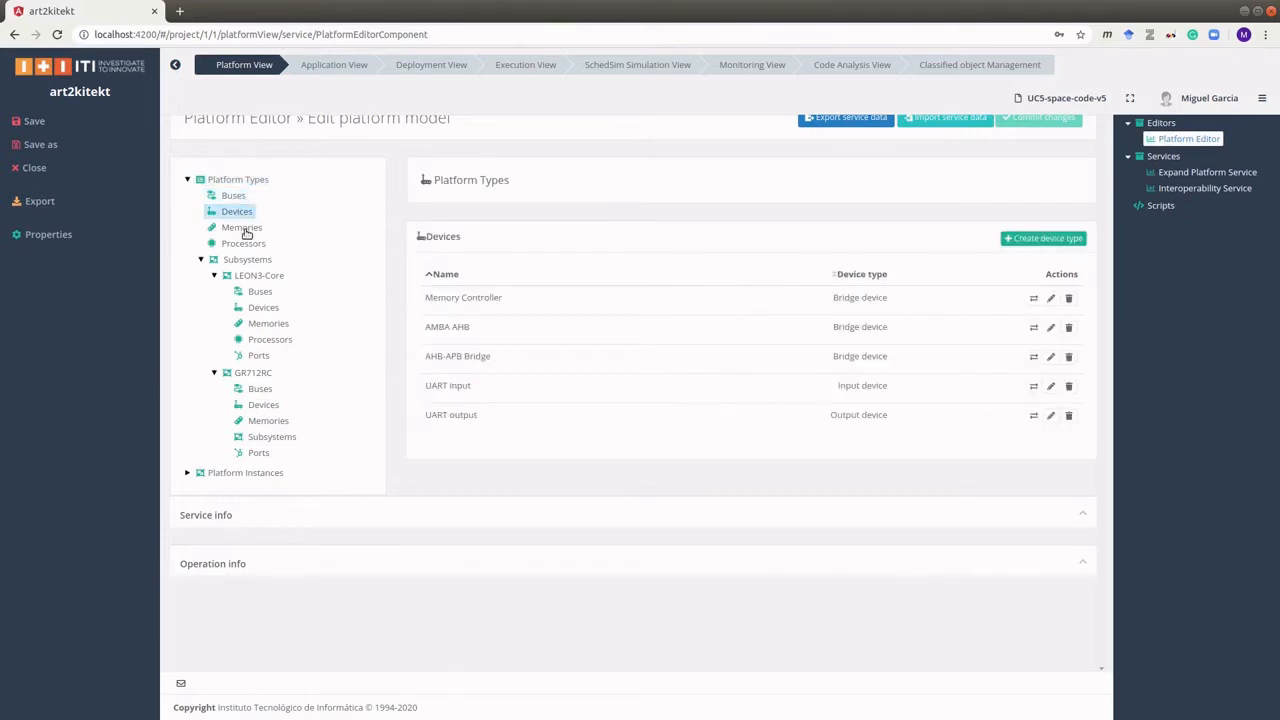
pyautogui.click(246, 232)
pyautogui.click(247, 245)
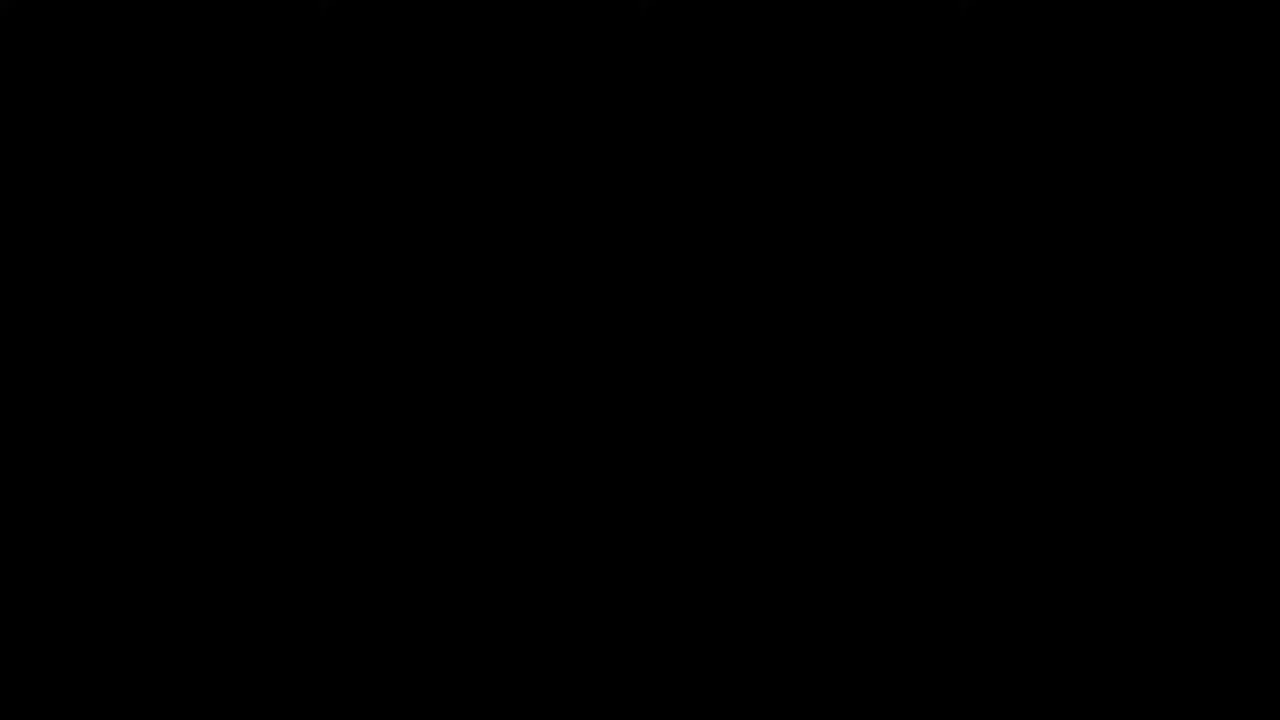
pyautogui.click(258, 302)
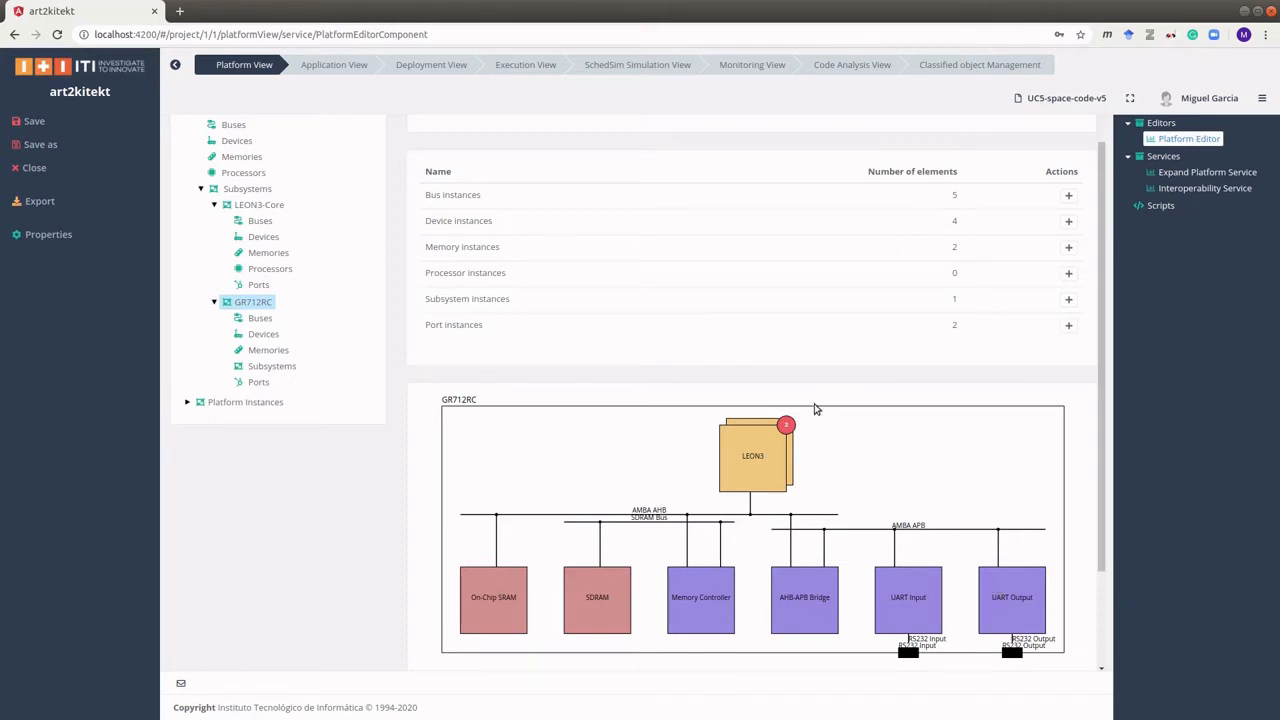
pyautogui.click(756, 455)
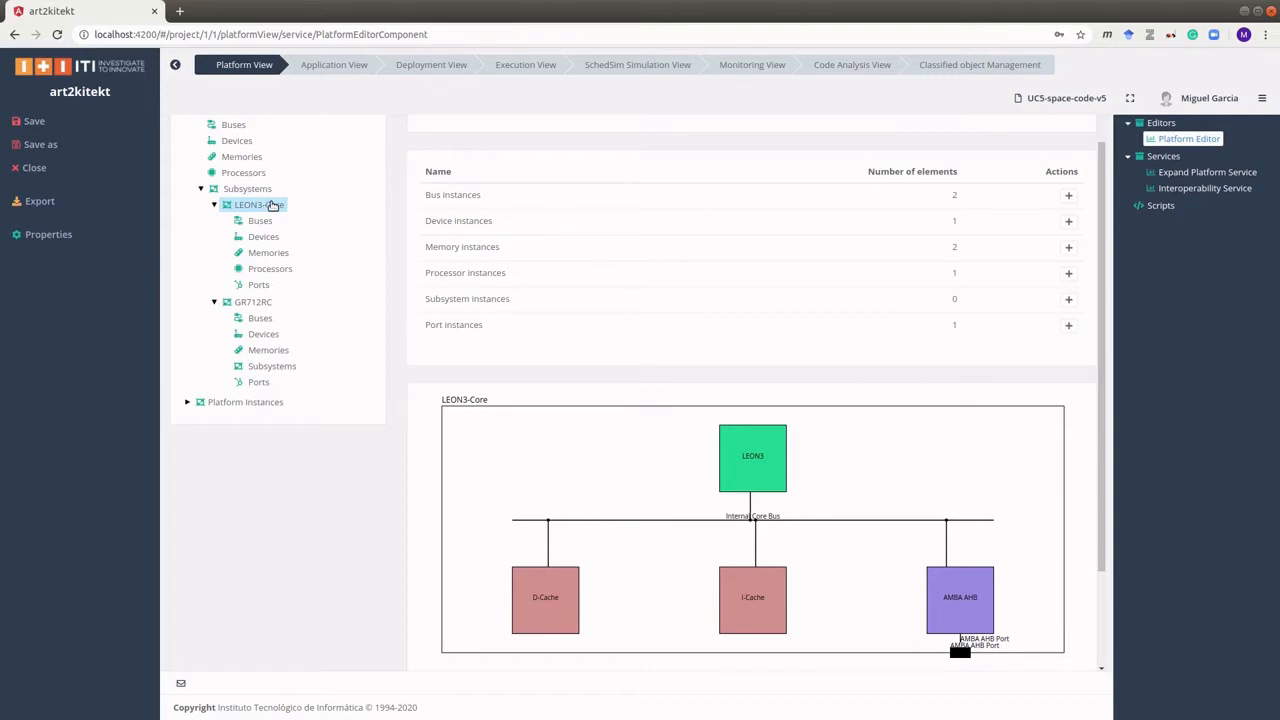
# Open the application model and examine the activity diagram of the Crypter flow in the Space module
pyautogui.click(338, 66)
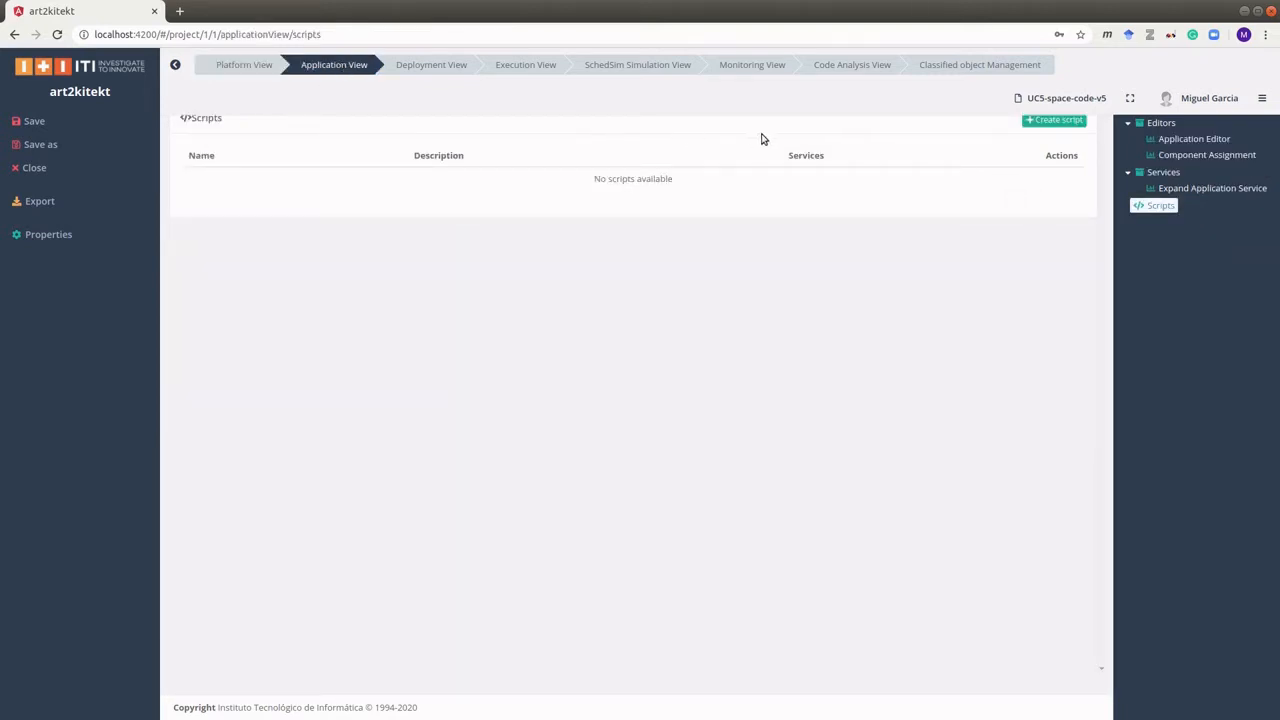
pyautogui.click(1190, 139)
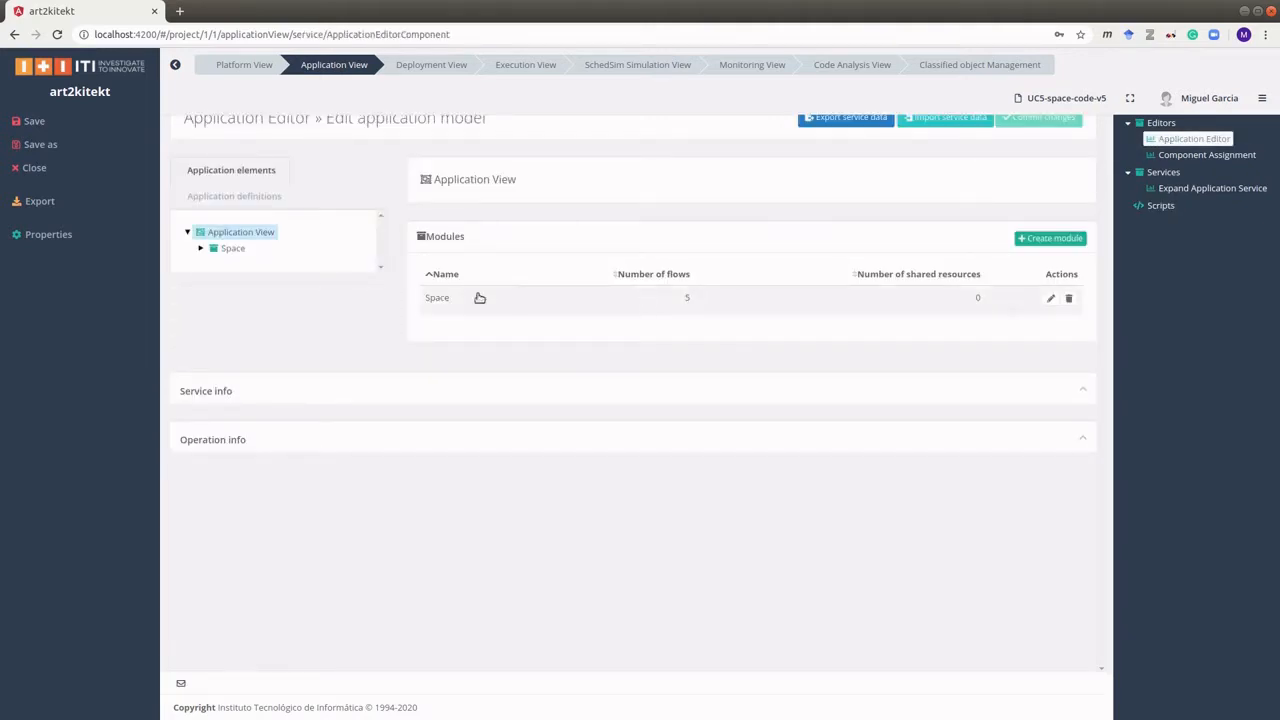
pyautogui.click(201, 251)
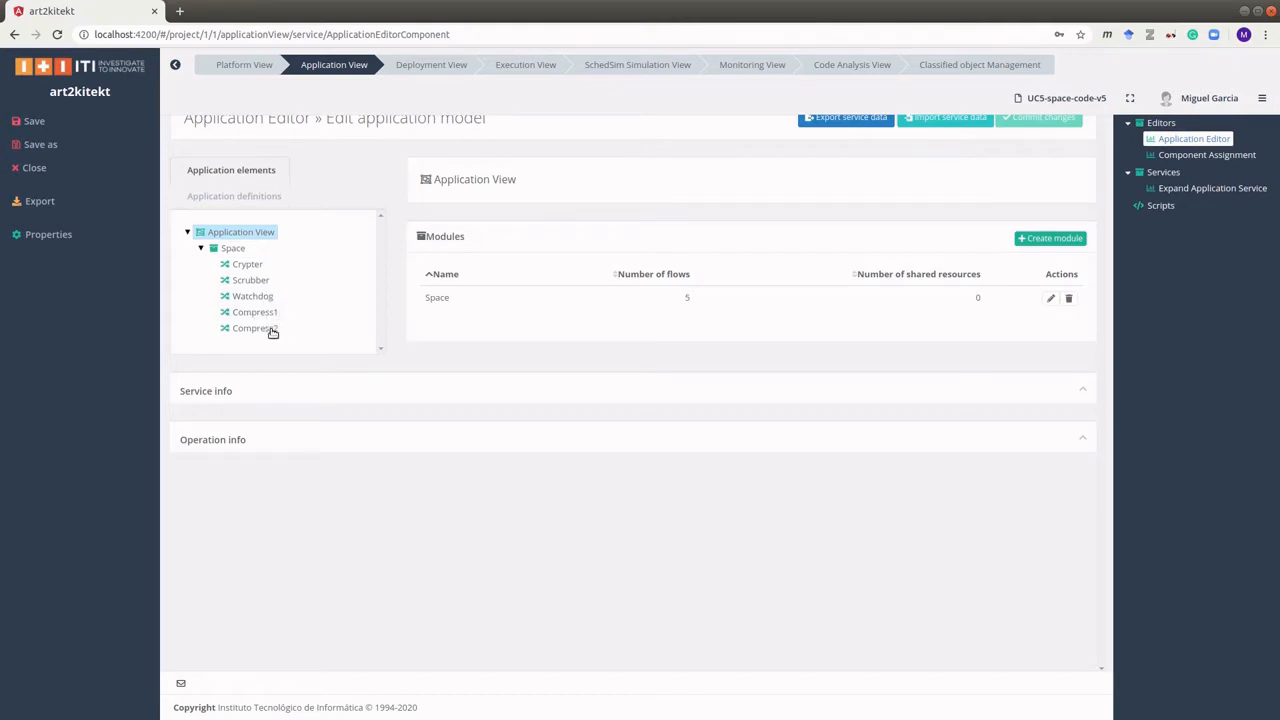
pyautogui.click(248, 265)
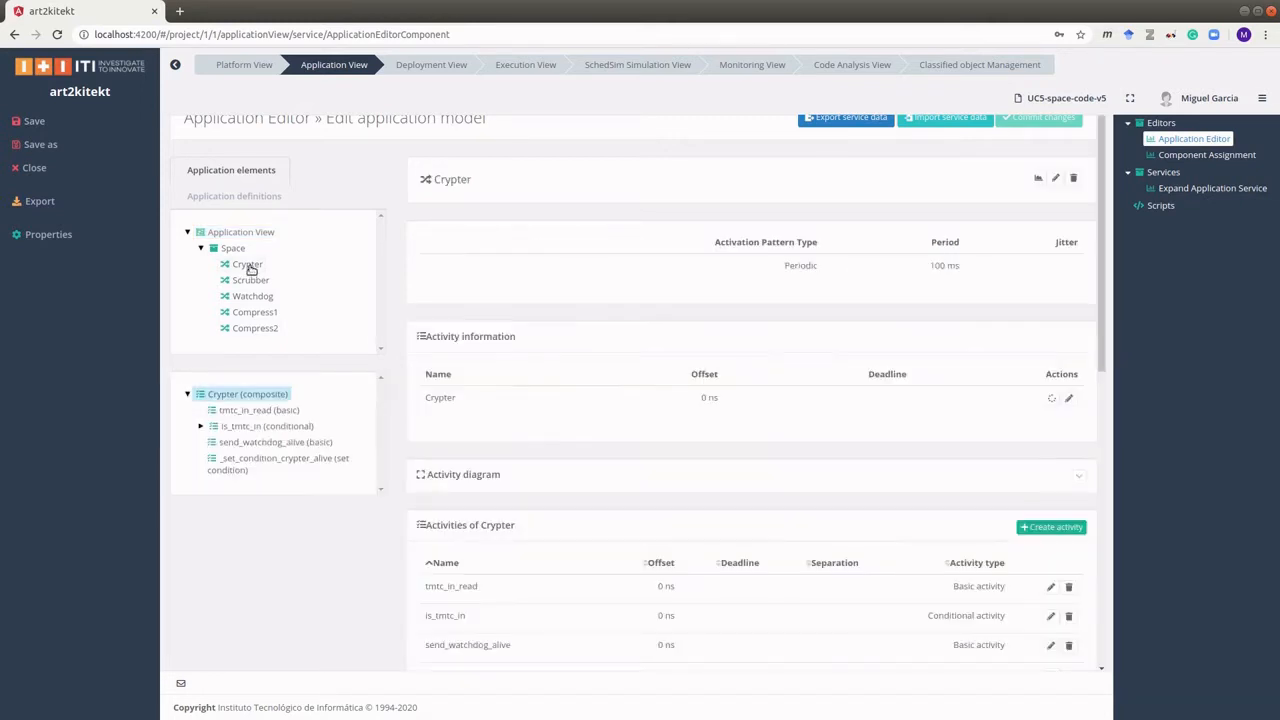
pyautogui.scroll(-2, 250, 268)
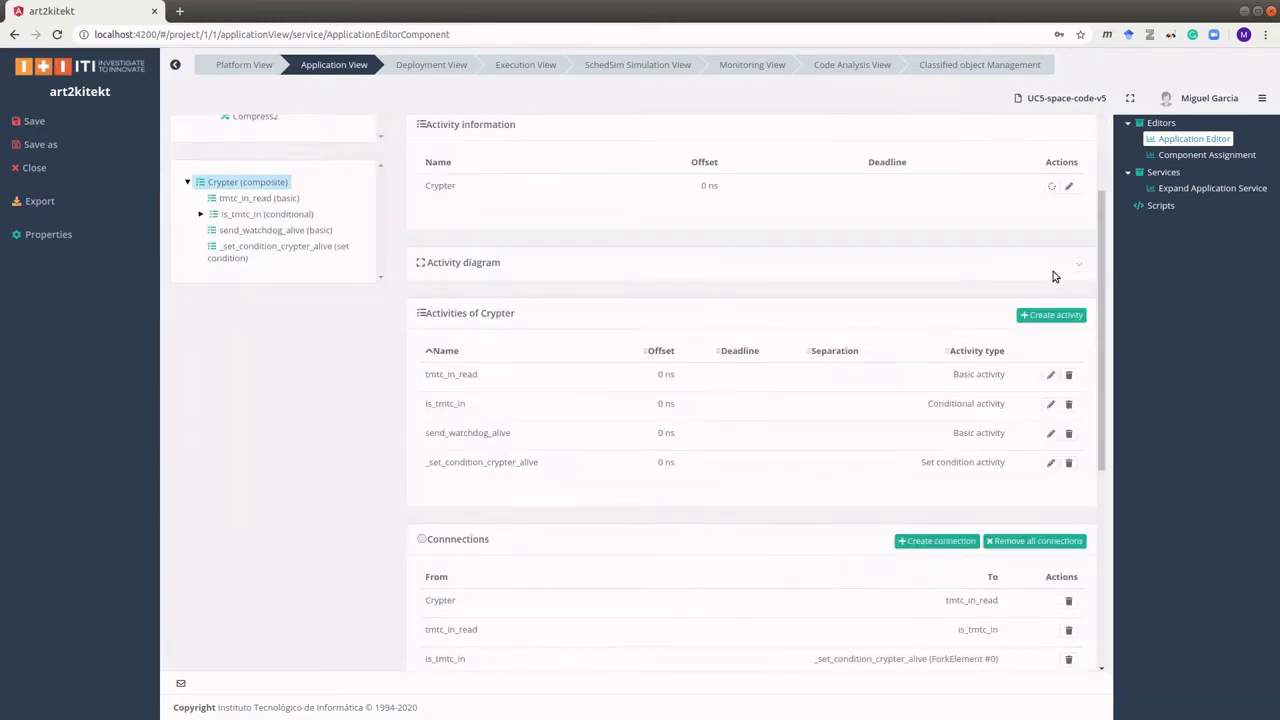
pyautogui.click(1080, 265)
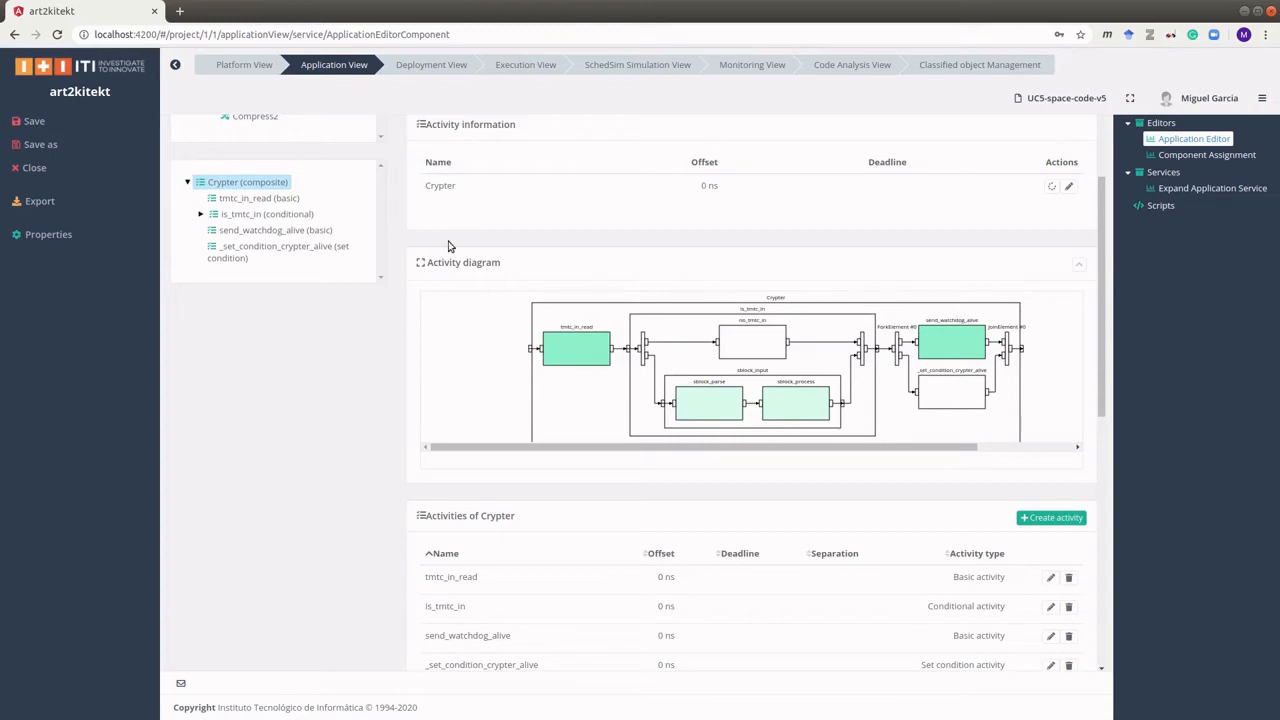
pyautogui.scroll(2, 366, 338)
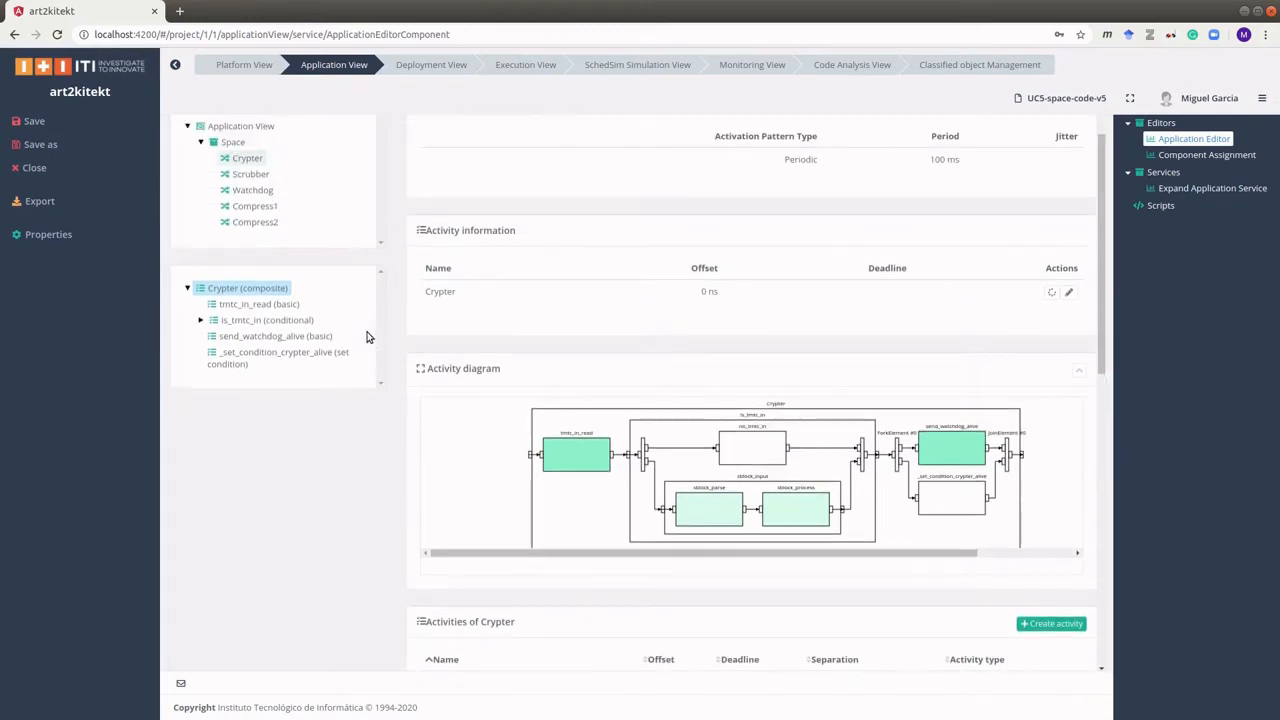
# Examine the Scrubber, Watchdog, Compress1 and Compress2 flows of the Space module
pyautogui.click(251, 175)
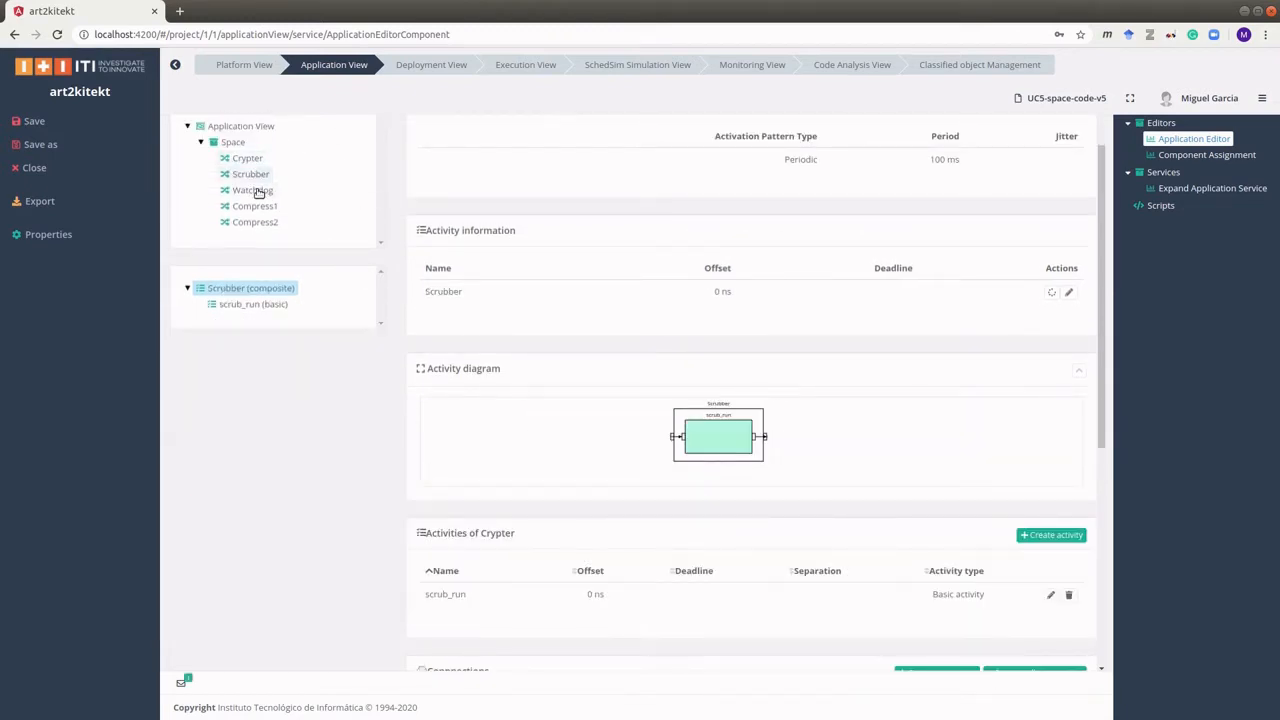
pyautogui.click(257, 191)
pyautogui.click(262, 207)
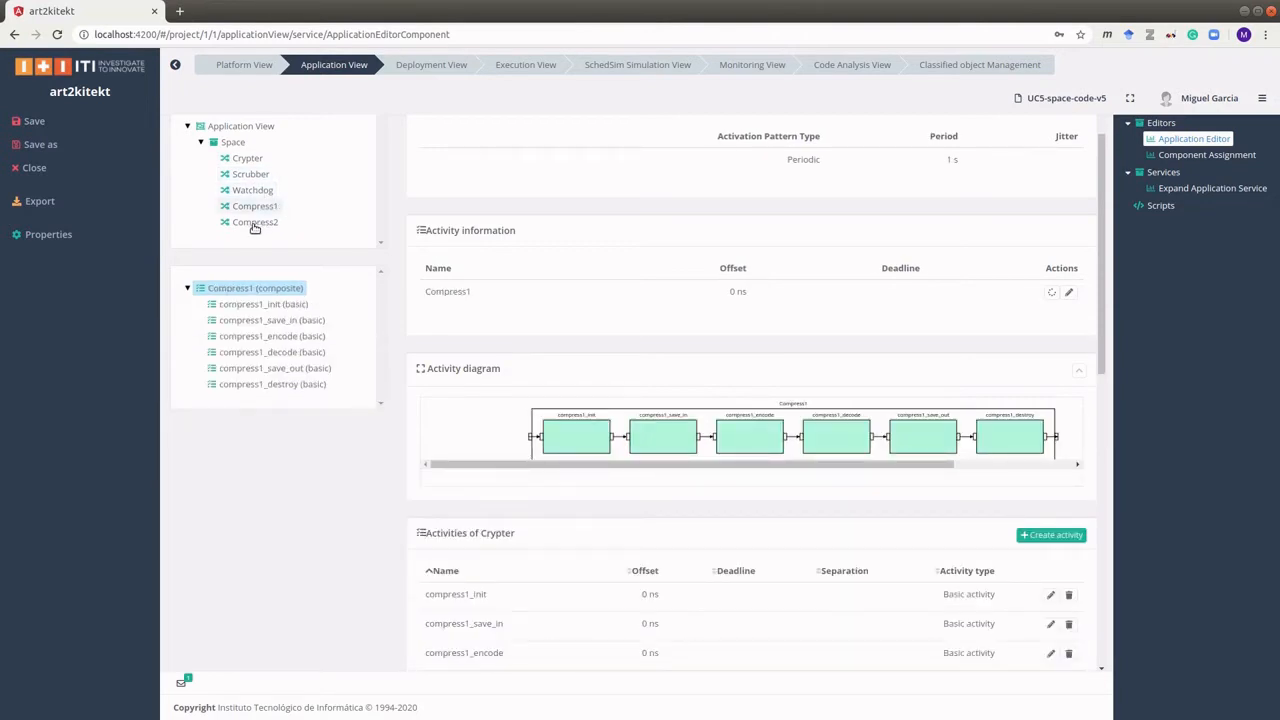
pyautogui.click(255, 223)
# Review the deployment's executor type constraints and the estimated execution times of Crypter's tmtc_in_read activity on the LEON3 processor
pyautogui.click(431, 64)
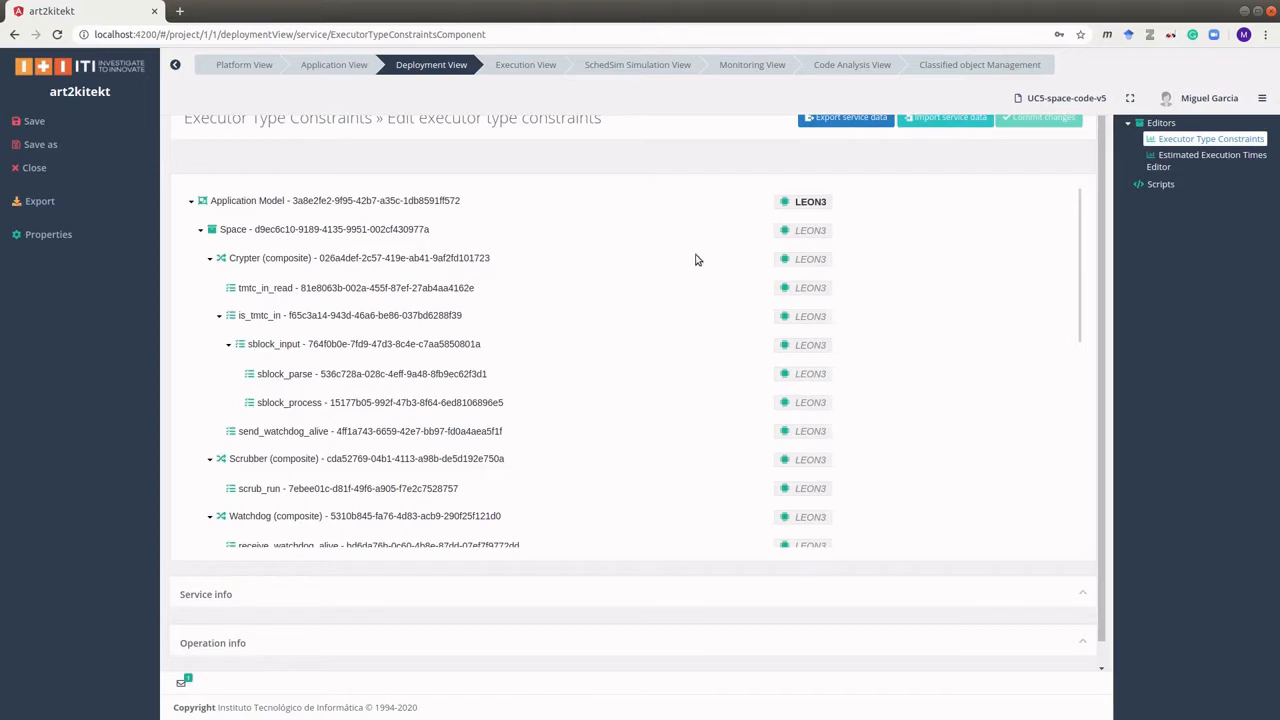
pyautogui.click(1170, 161)
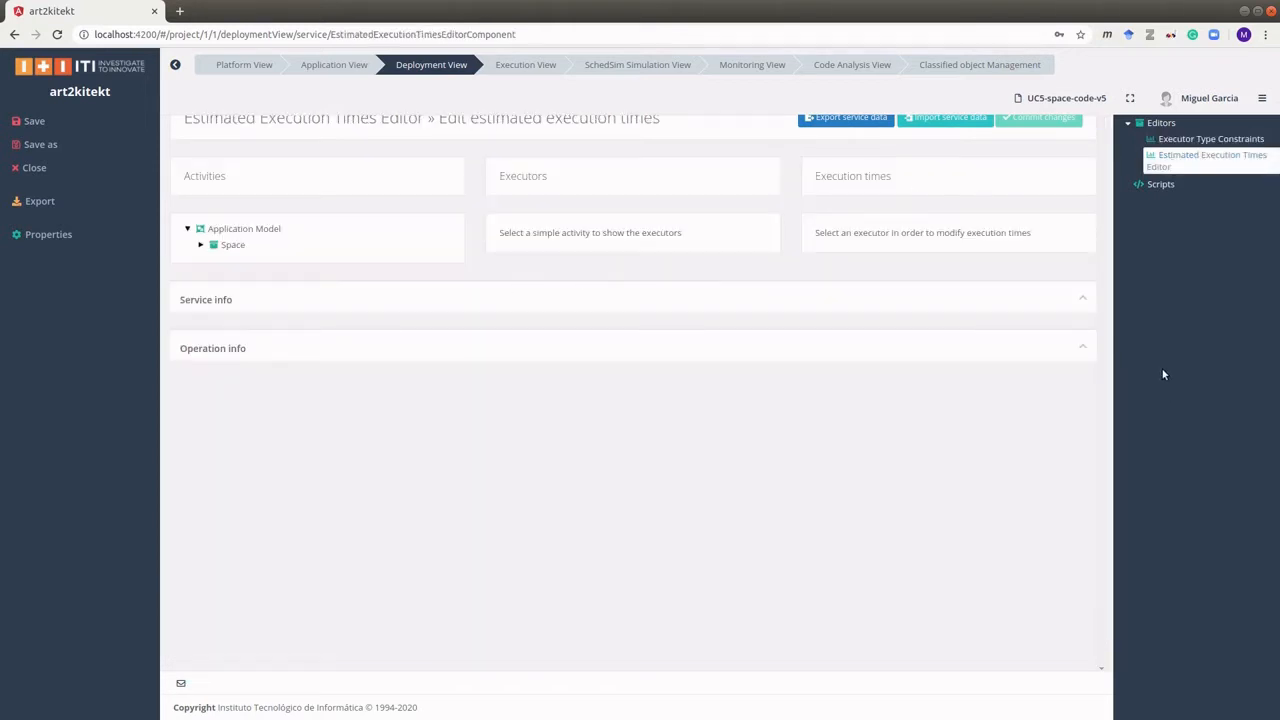
pyautogui.click(201, 246)
pyautogui.click(213, 261)
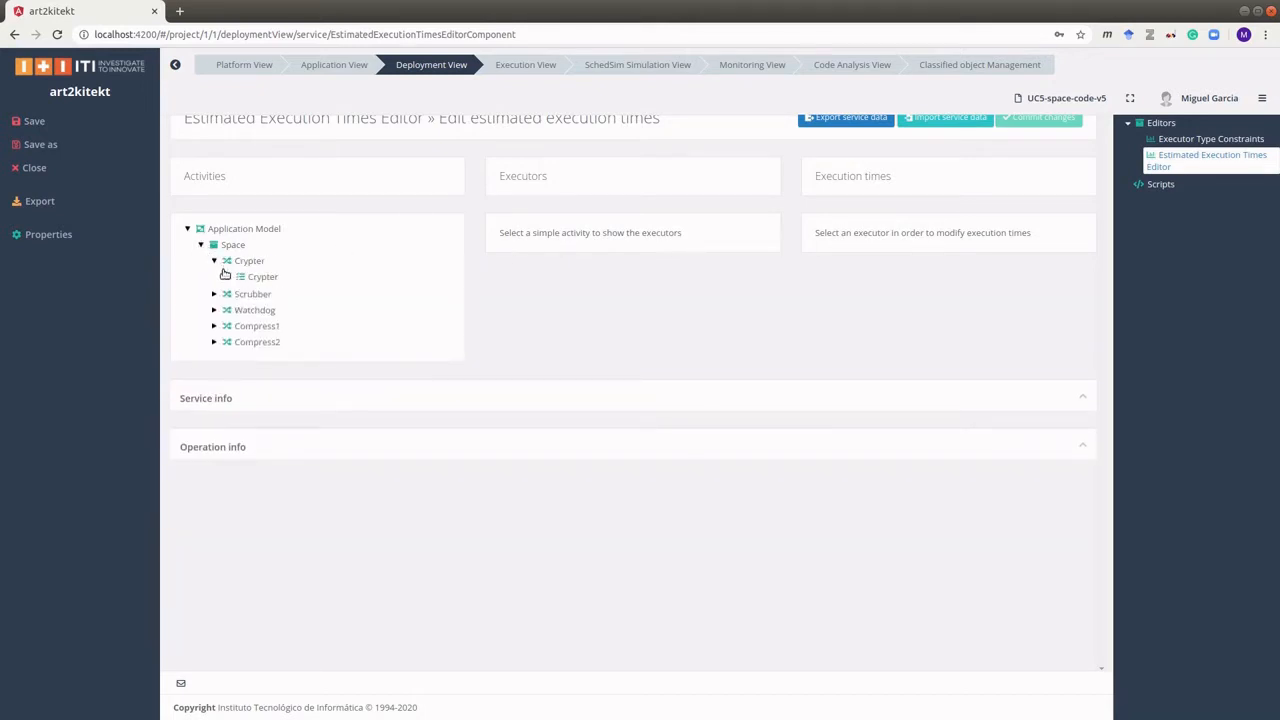
pyautogui.click(227, 277)
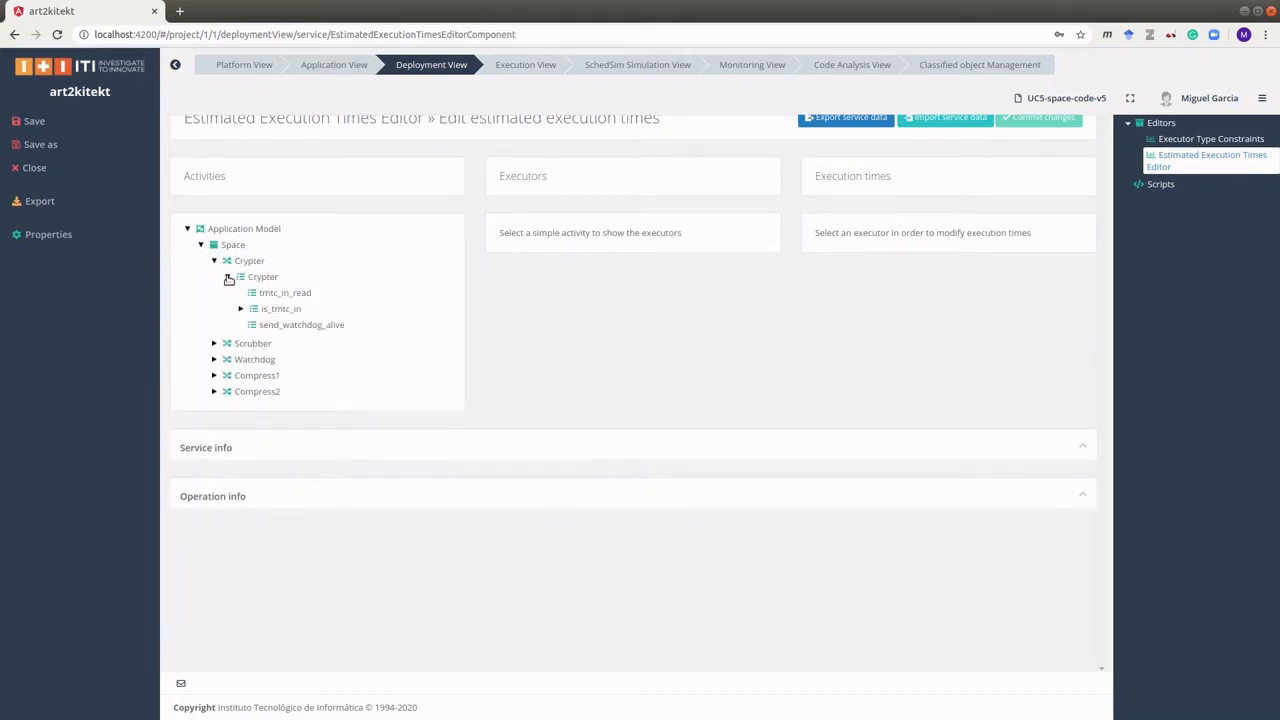
pyautogui.click(285, 293)
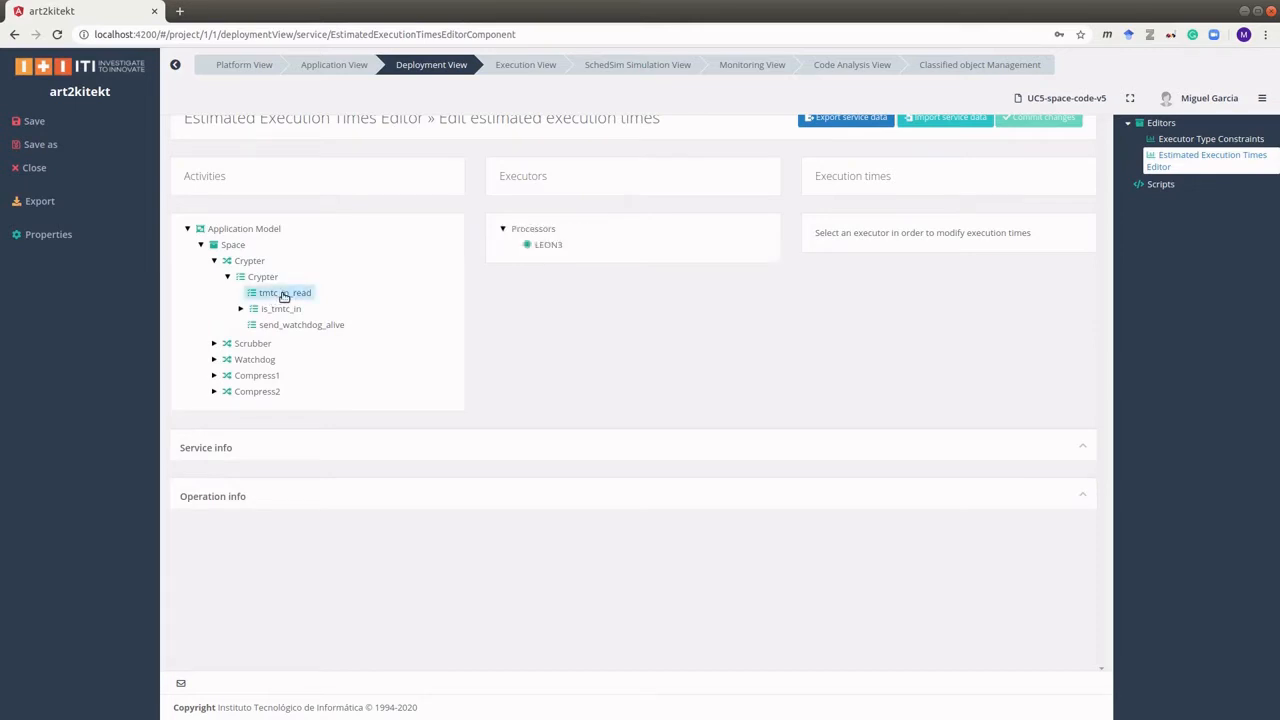
pyautogui.click(540, 246)
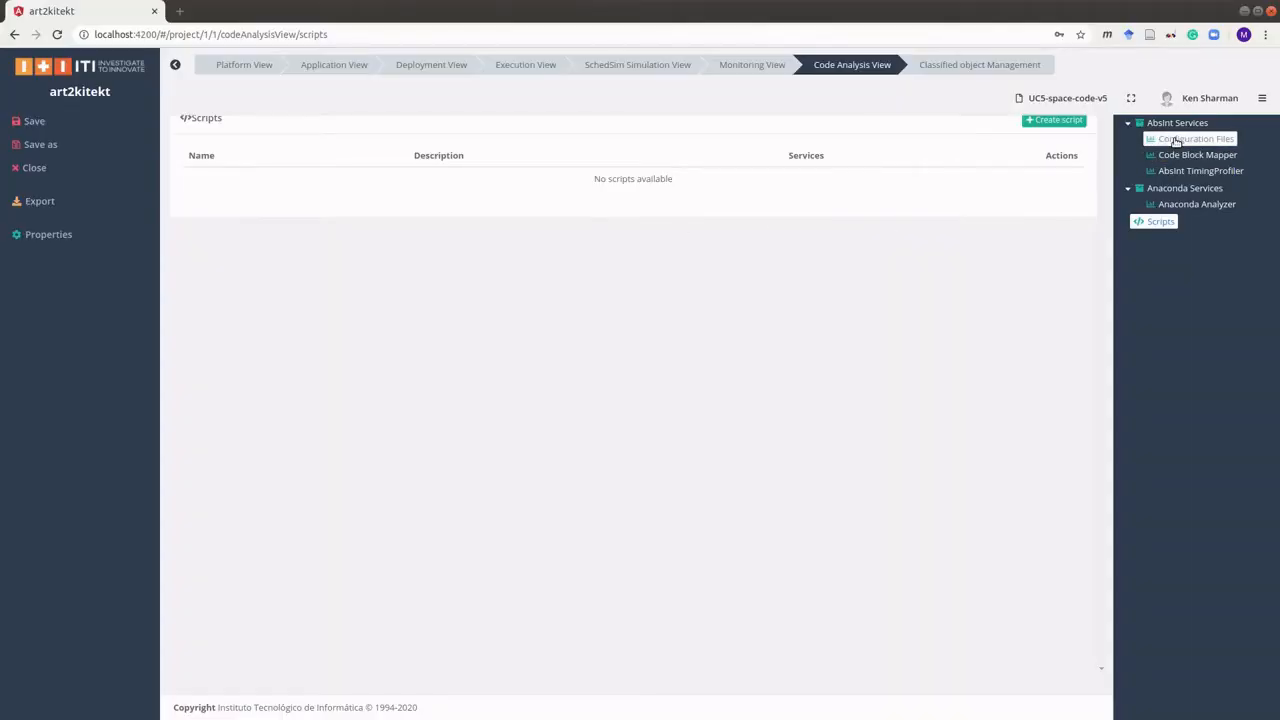
# Review the AbsInt configuration files of EXEC1 and EXEC2 and the mapping of their code blocks to activities
pyautogui.click(1177, 142)
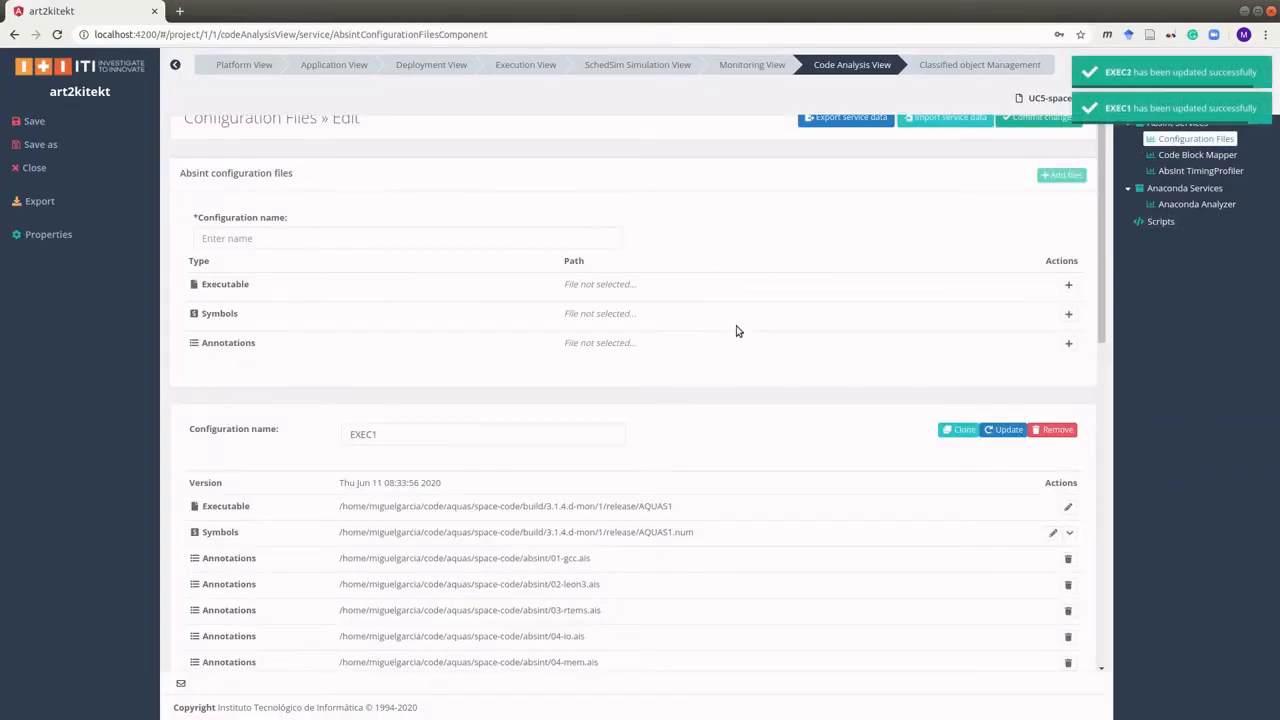
pyautogui.scroll(-2, 745, 340)
pyautogui.scroll(-3, 748, 343)
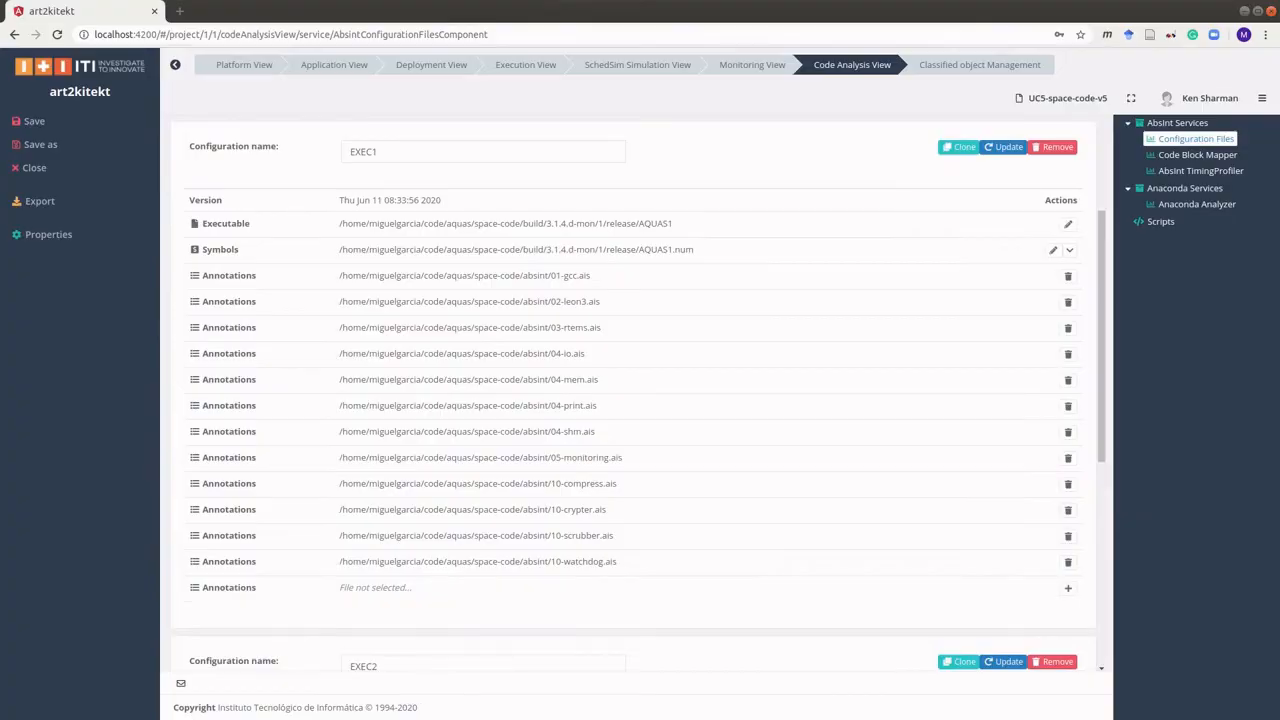
pyautogui.moveTo(2, 300); pyautogui.dragTo(760, 1)
pyautogui.scroll(-3, 811, 366)
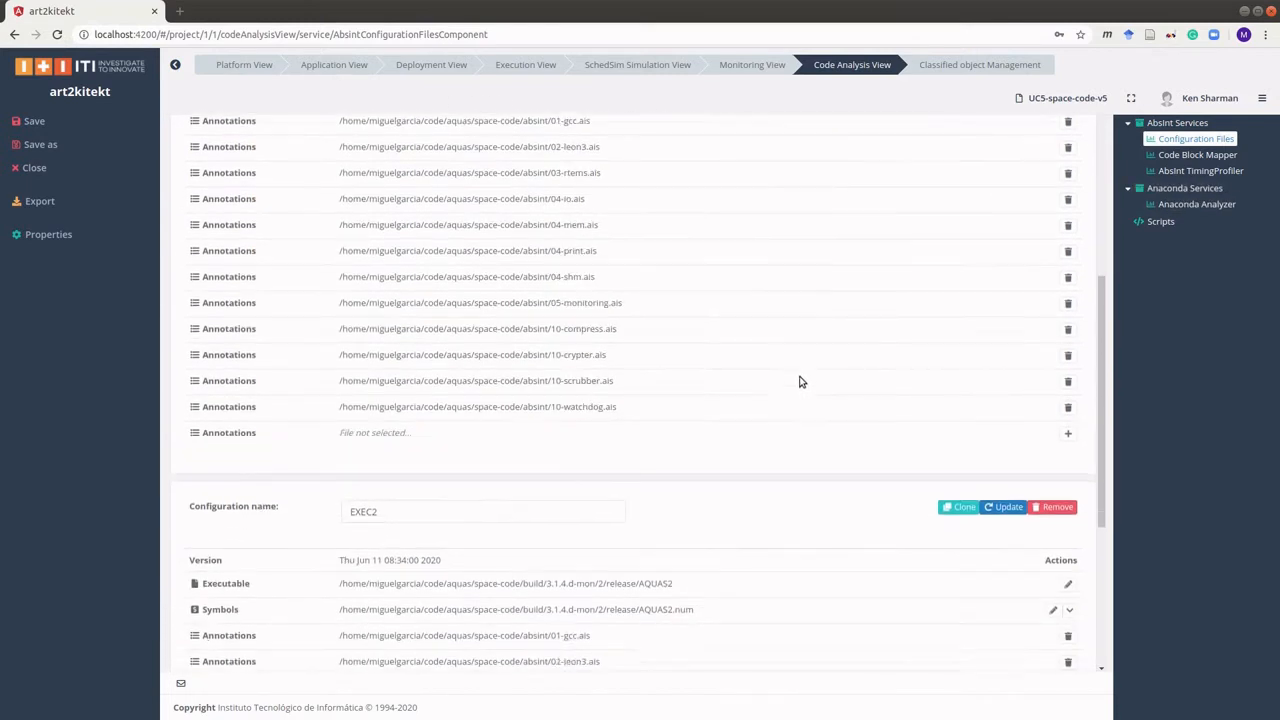
pyautogui.scroll(-2, 800, 381)
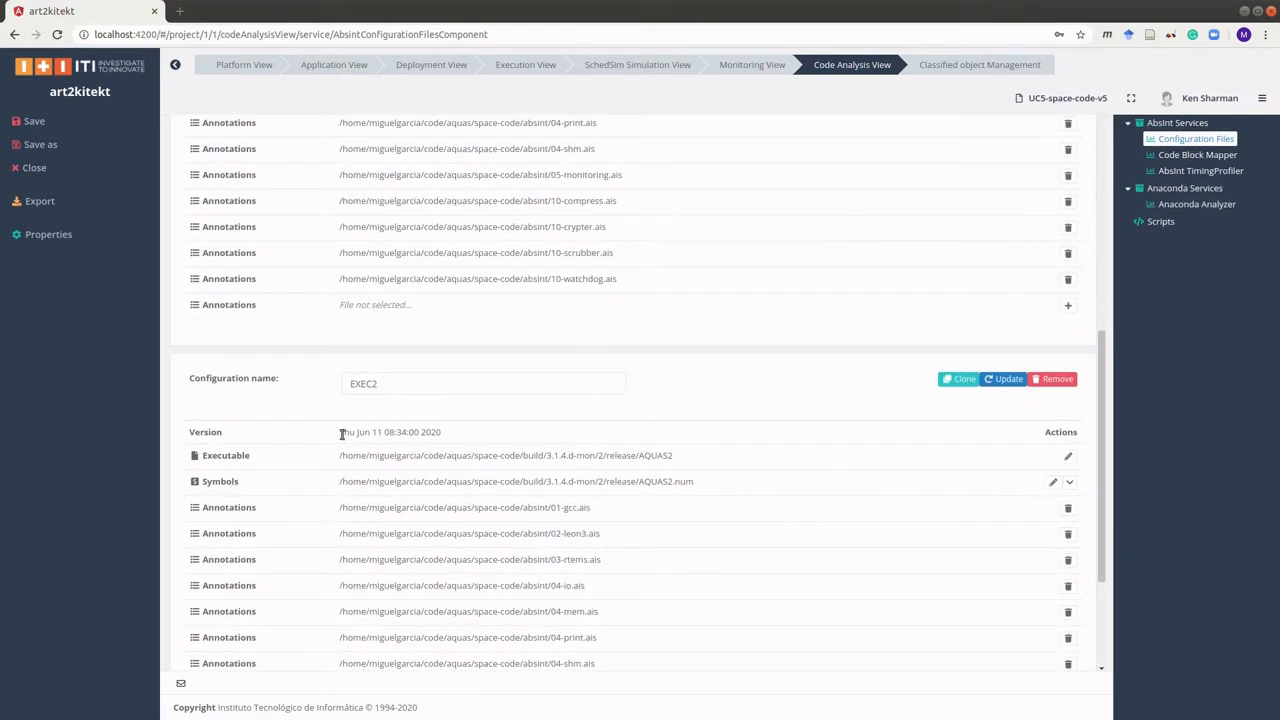
pyautogui.click(1199, 157)
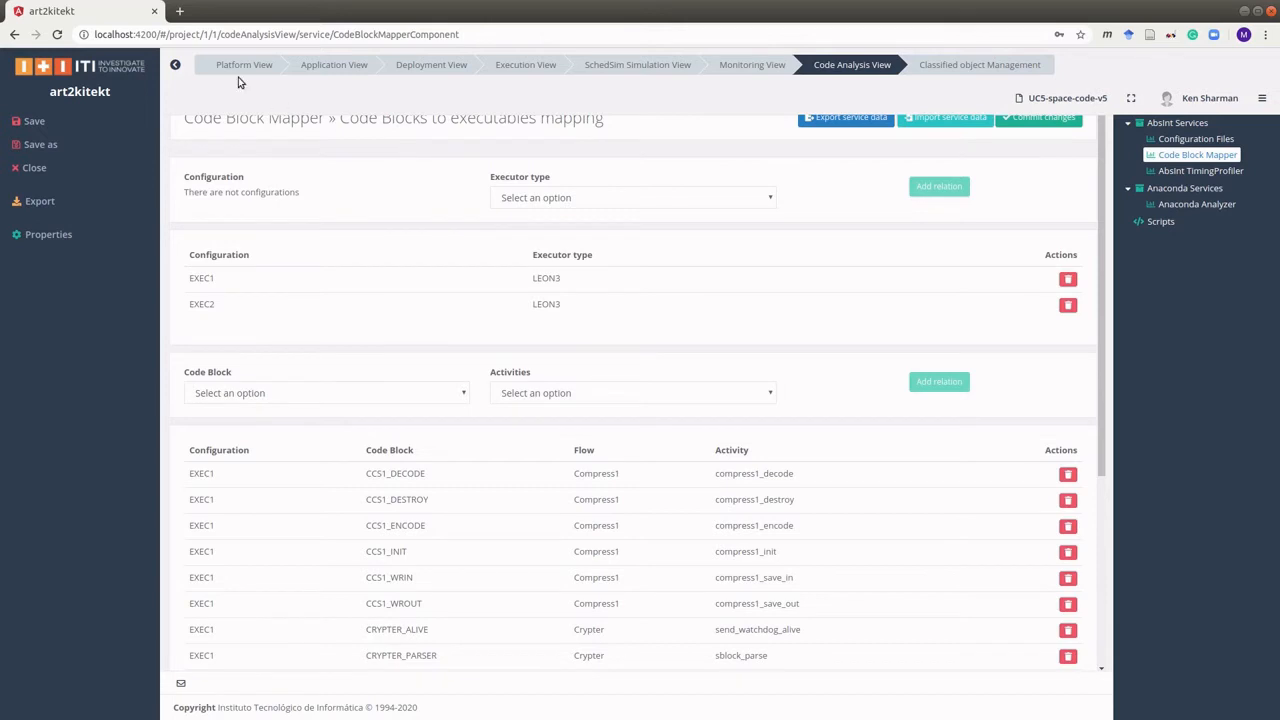
pyautogui.scroll(-3, 414, 269)
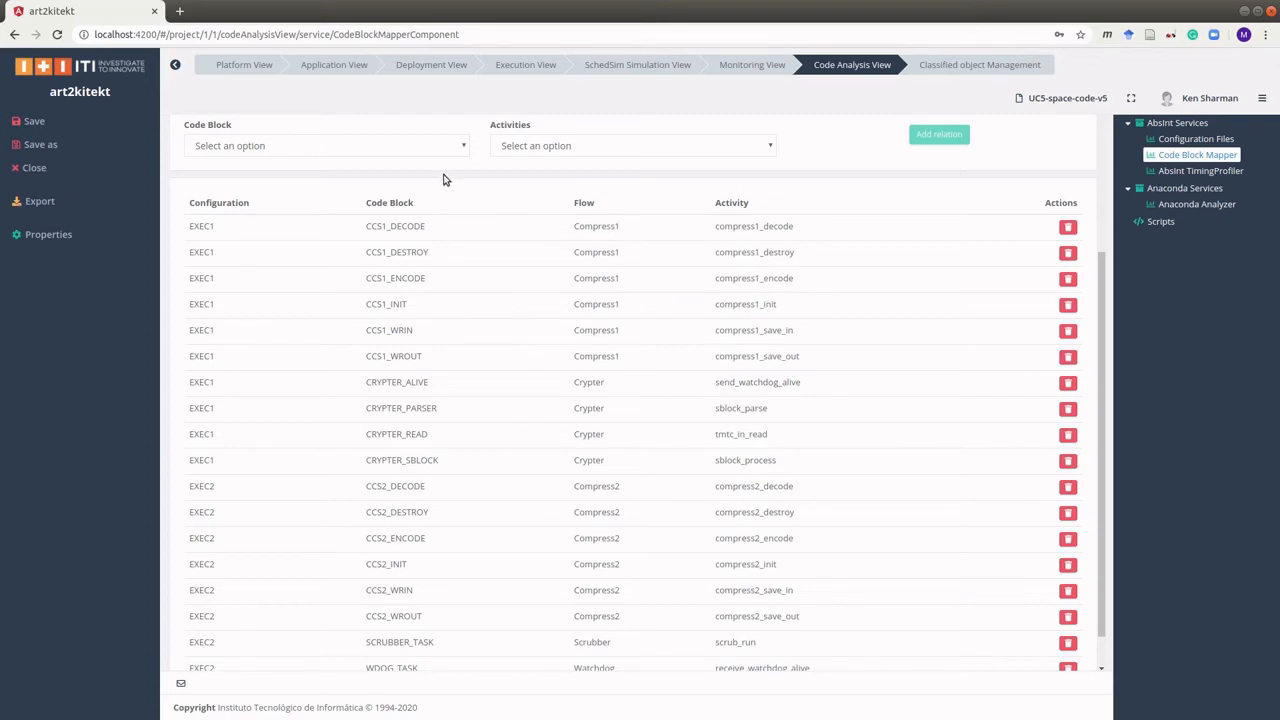
# Open the start configuration of AbsInt TimingProfiler and examine the Compress1, Compress2 and Crypter analysis settings
pyautogui.click(1162, 173)
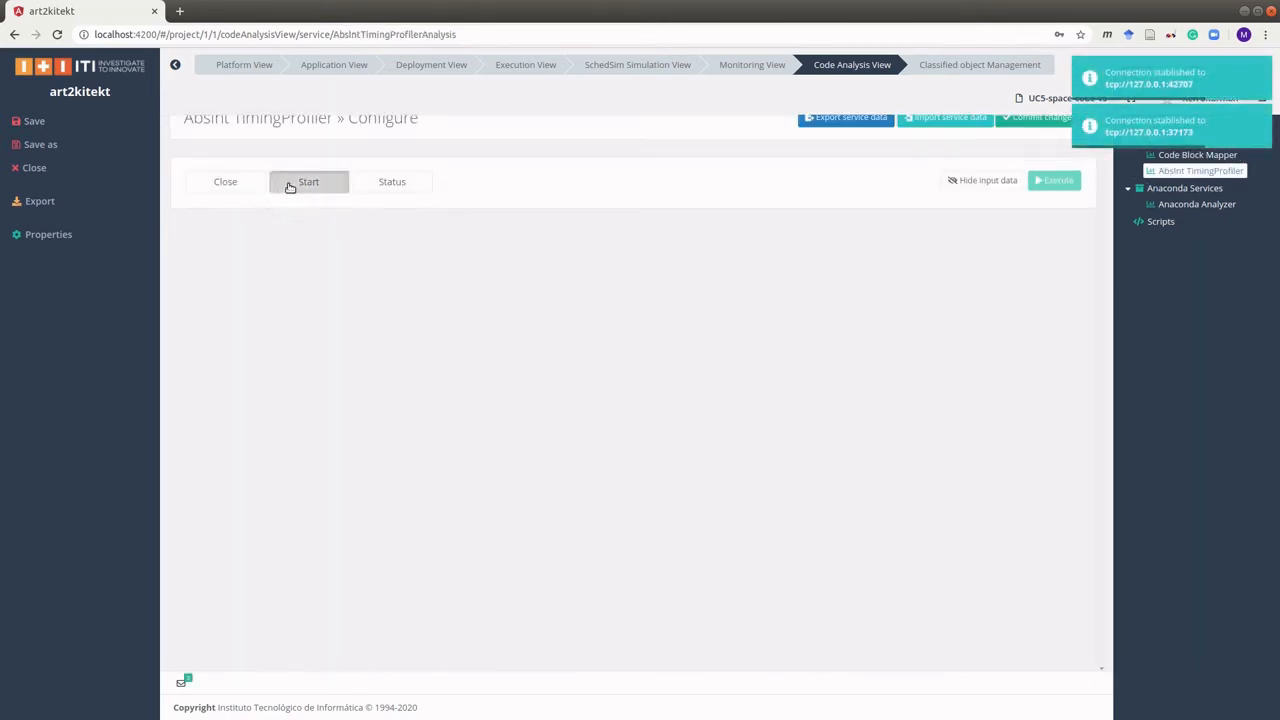
pyautogui.click(291, 188)
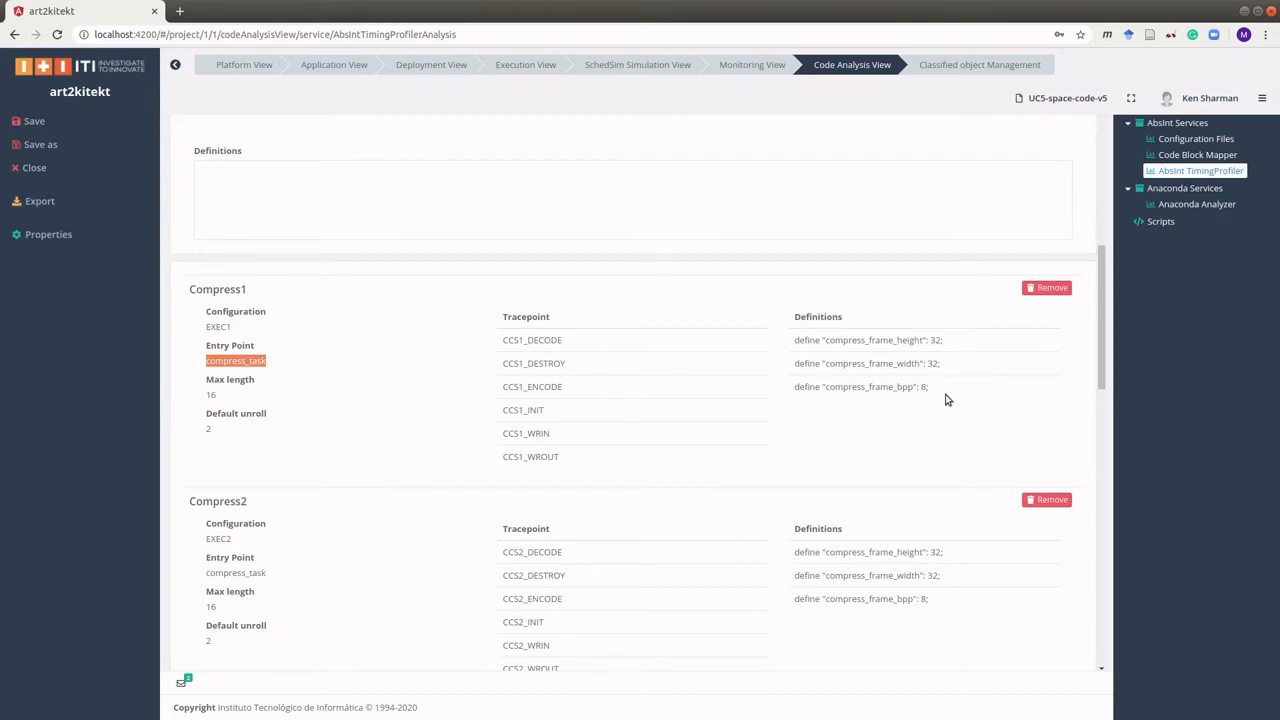
pyautogui.scroll(-2, 420, 400)
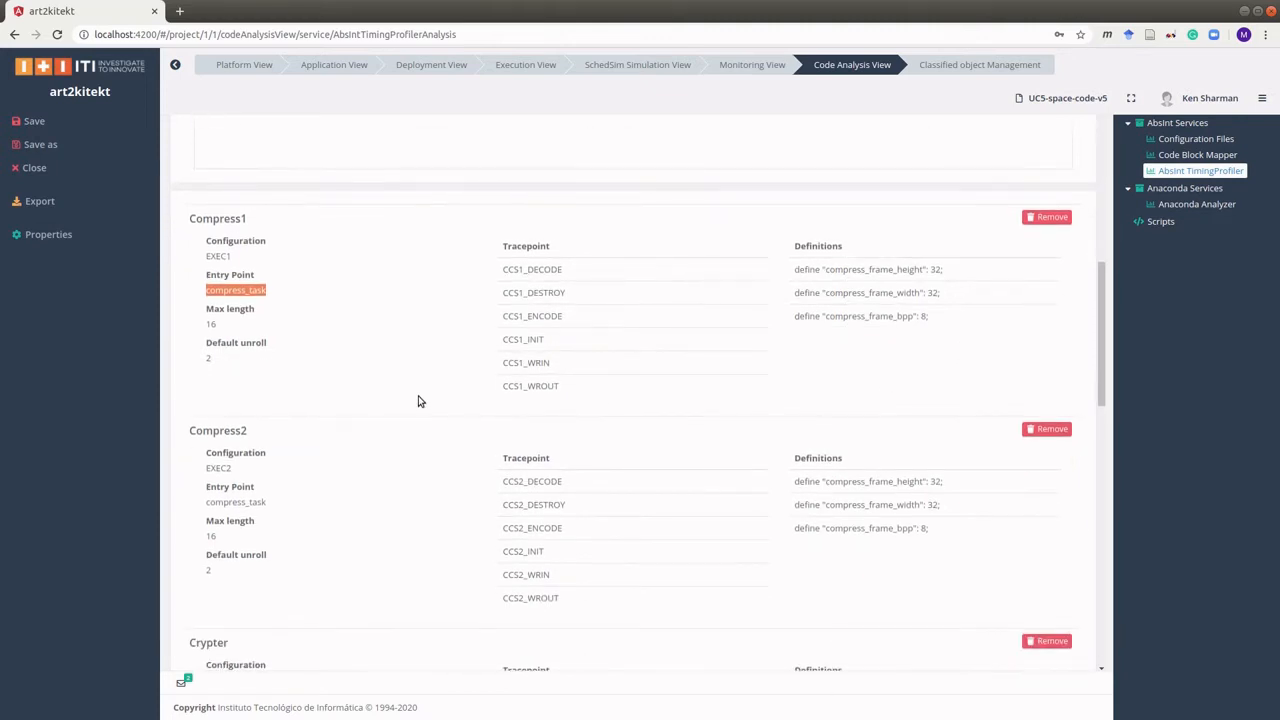
pyautogui.scroll(-2, 370, 370)
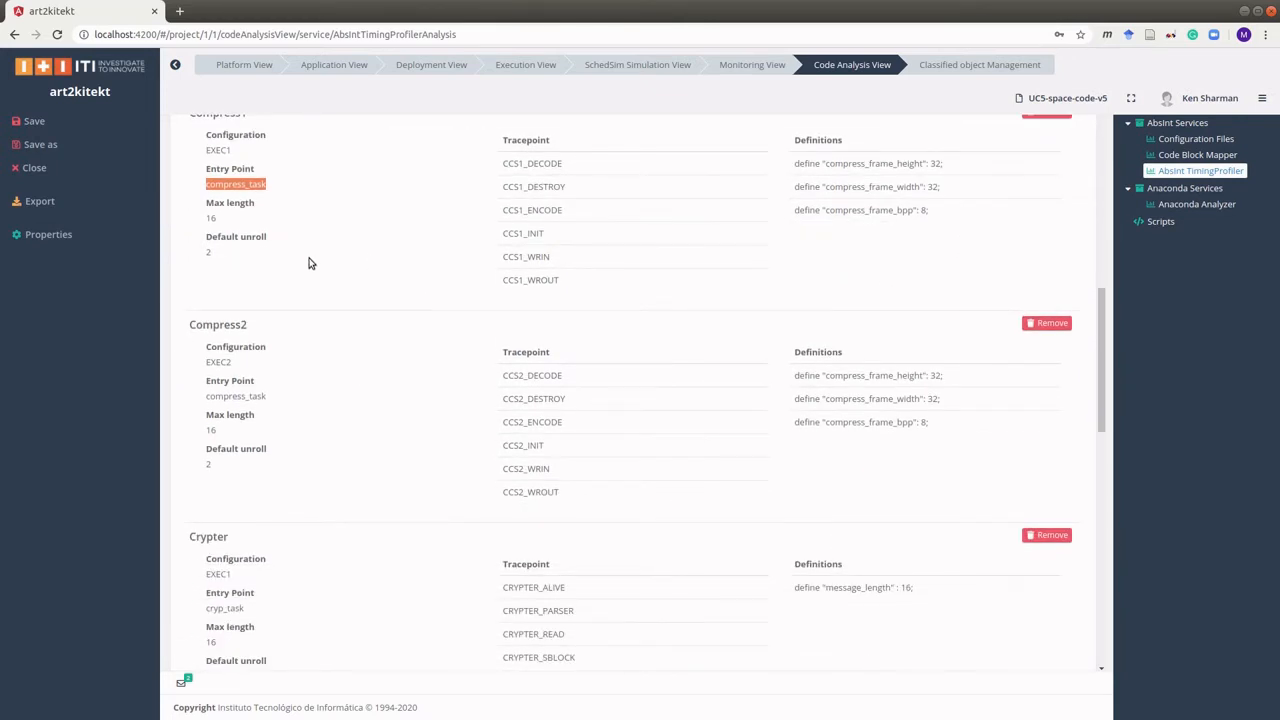
# Review the Crypter, Scrubber and Watchdog analysis settings, including their entry points and tracepoints
pyautogui.scroll(-5, 309, 263)
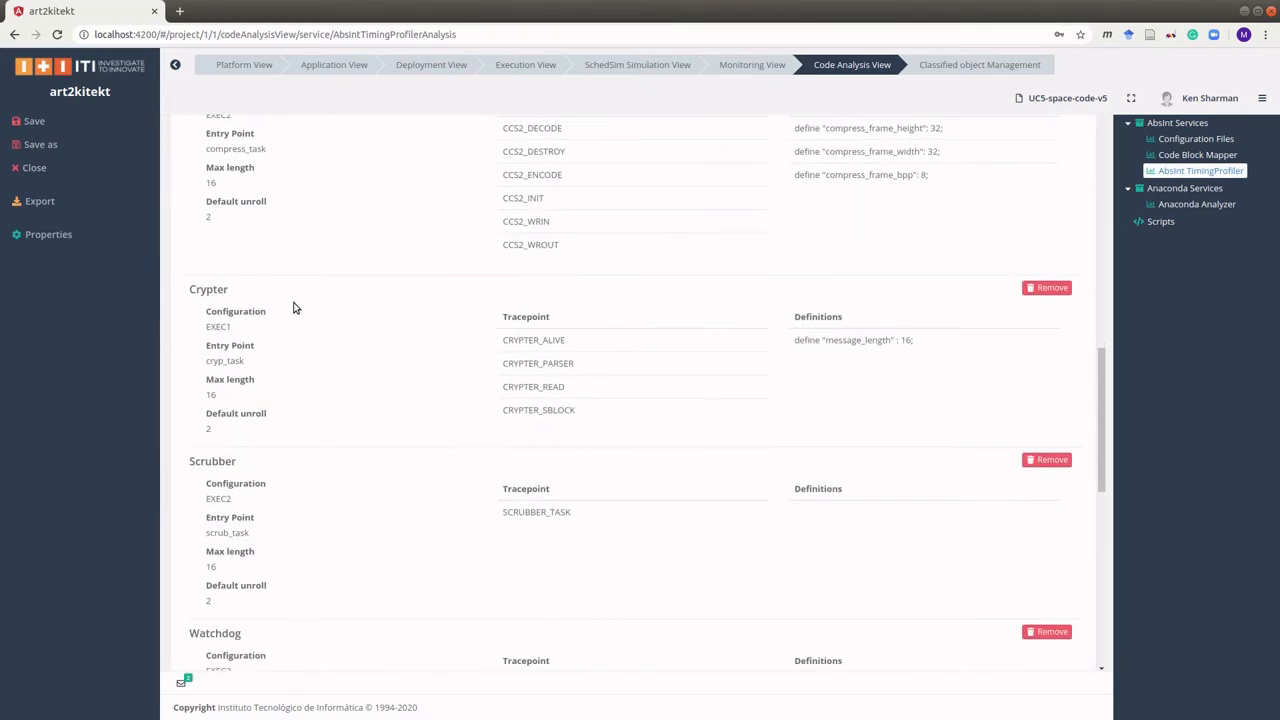
pyautogui.scroll(-4, 300, 315)
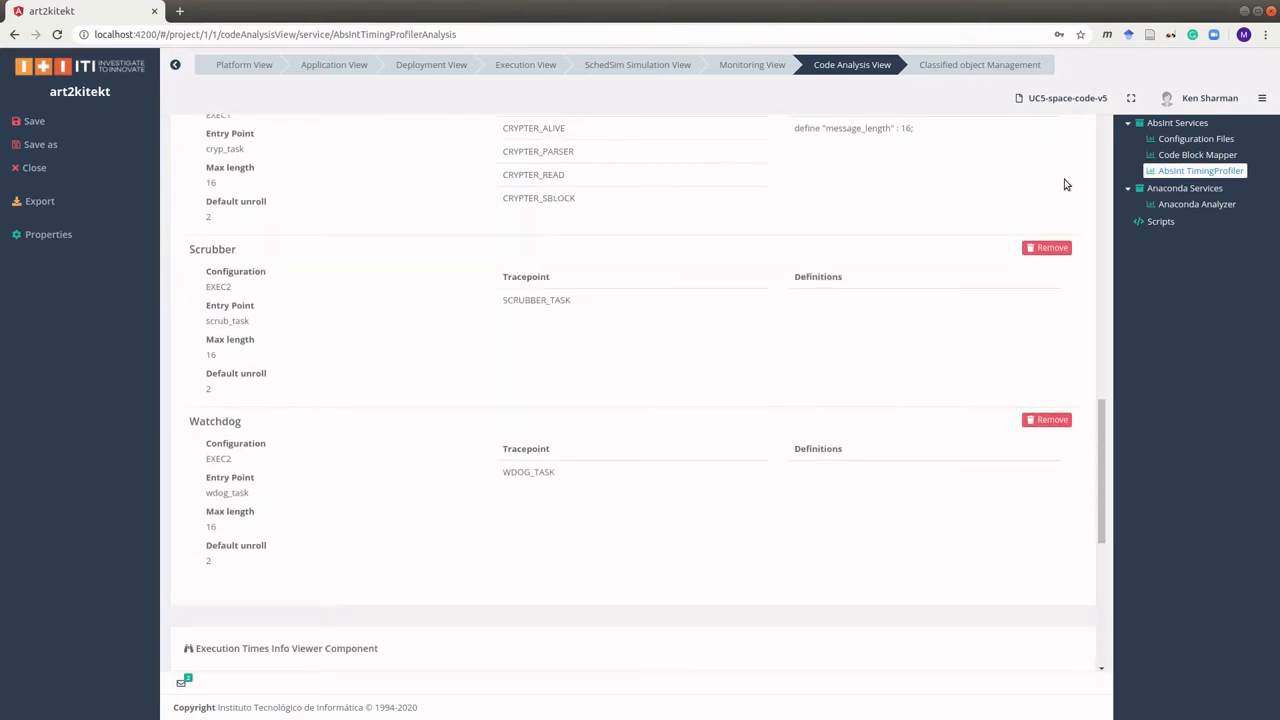
# Execute the AbsInt TimingProfiler analysis and examine the execution times and WCET of each flow's activities
pyautogui.scroll(10, 1000, 177)
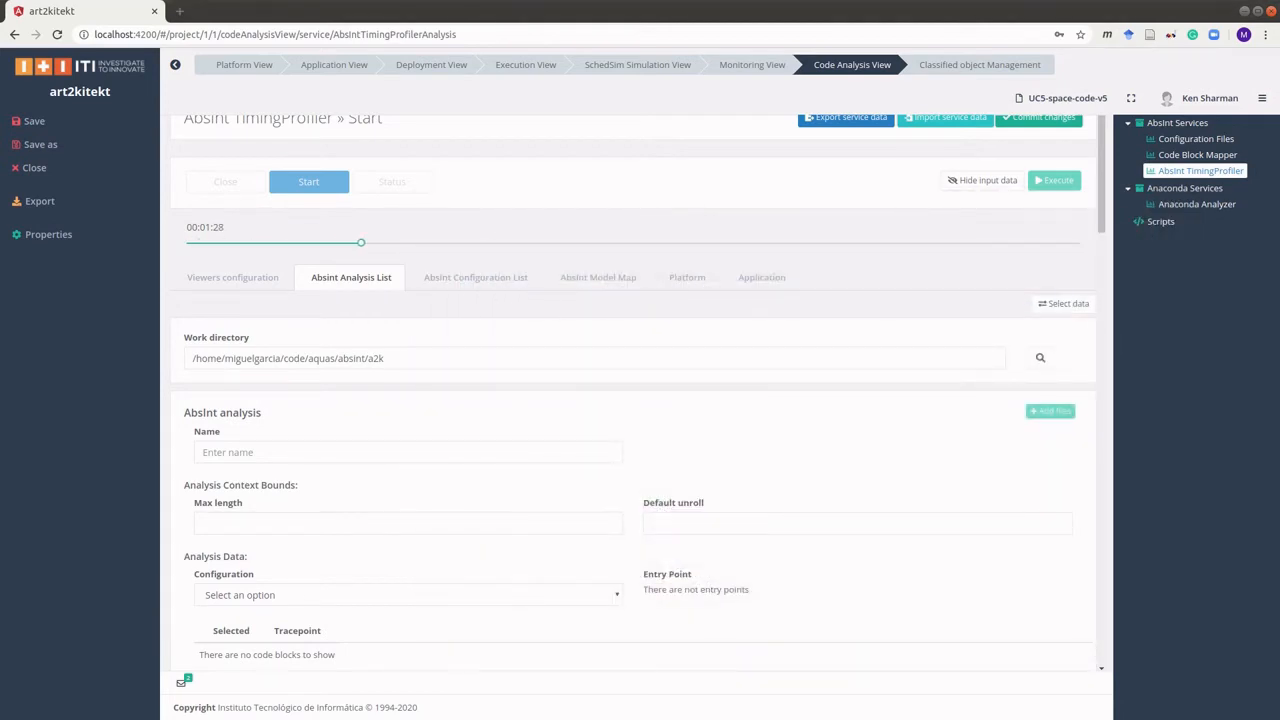
pyautogui.moveTo(264, 163); pyautogui.dragTo(898, 205)
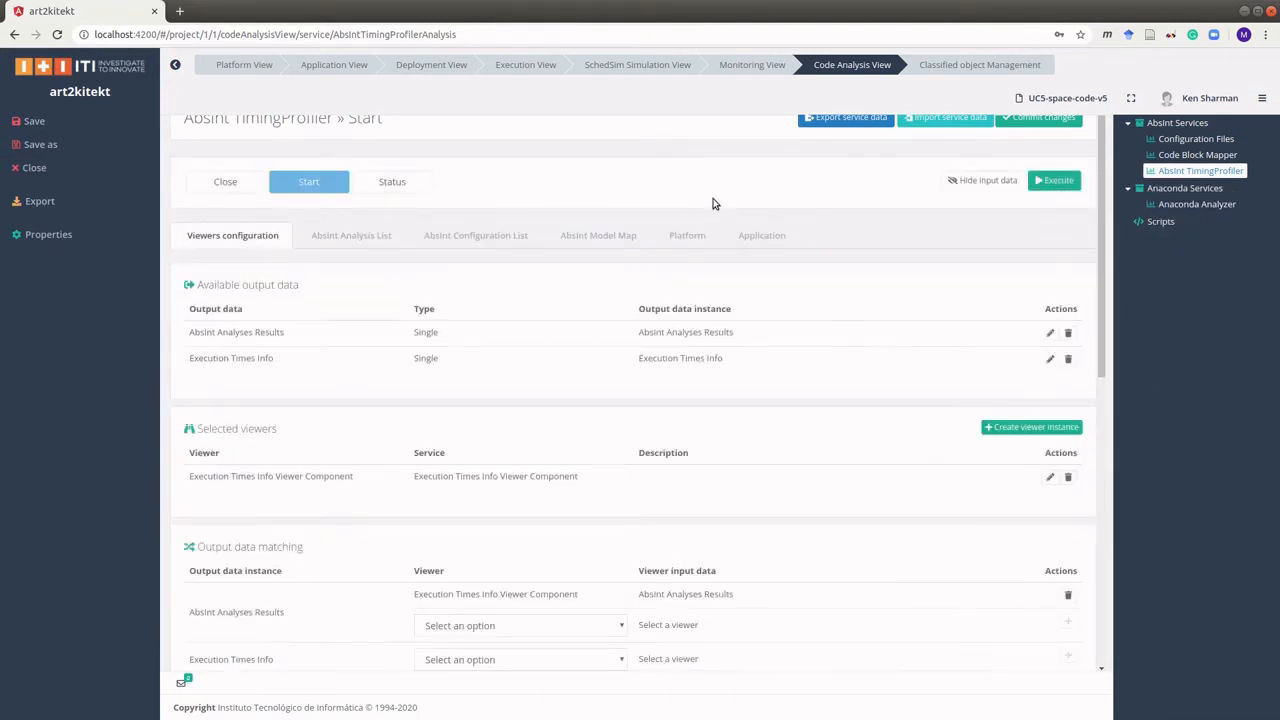
pyautogui.scroll(-10, 713, 204)
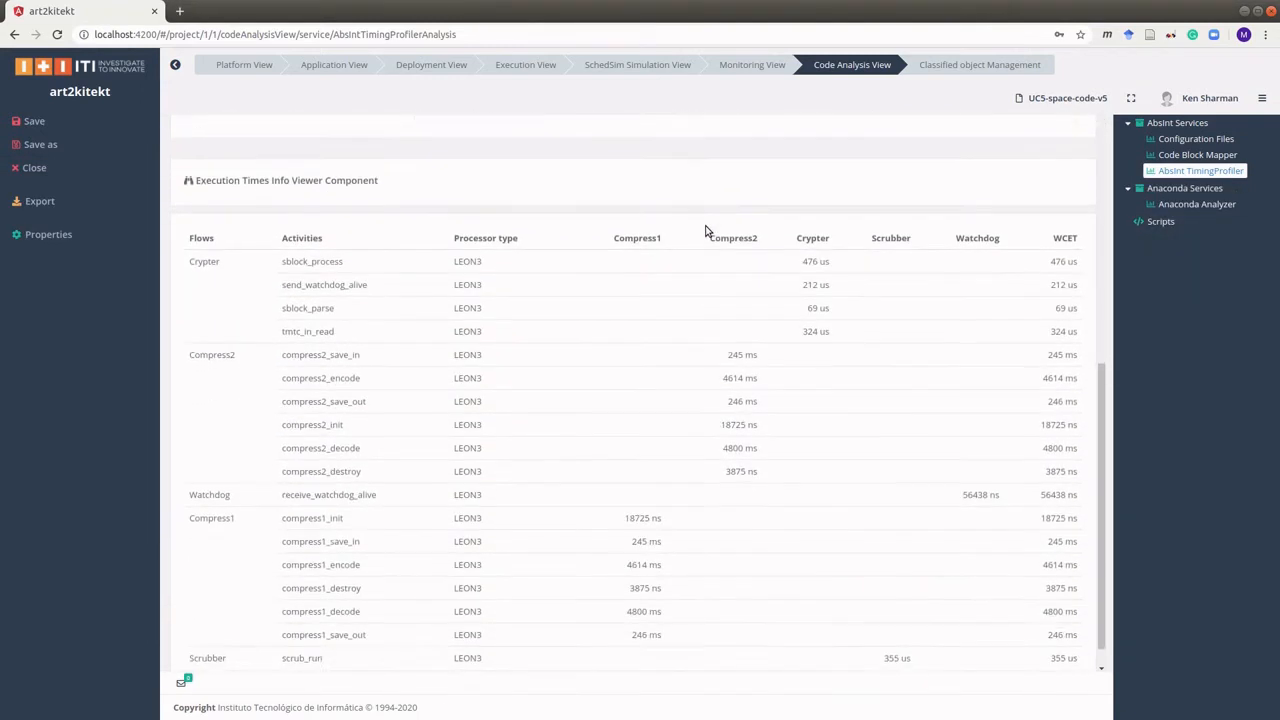
pyautogui.scroll(-1, 705, 231)
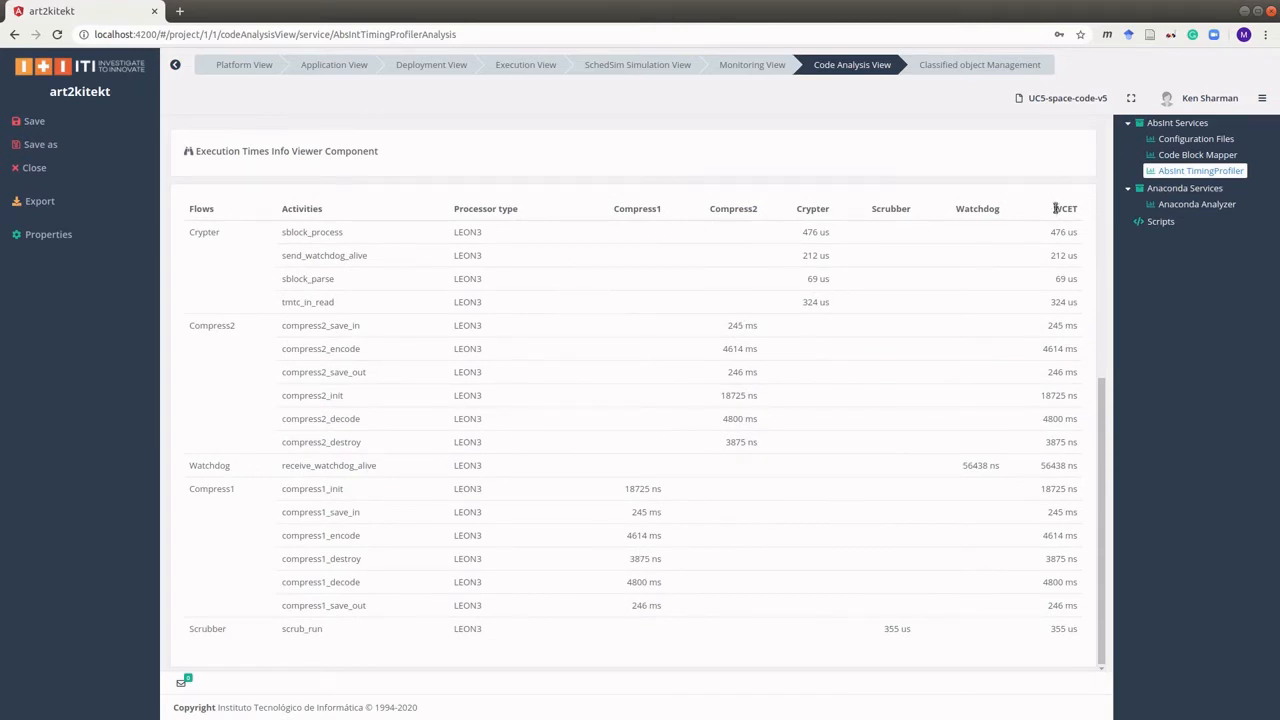
# Run the Response Time Analysis with the AbsInt TimingProfiler's executionTimesInfo as its execution times and check which activities are schedulable
pyautogui.click(527, 66)
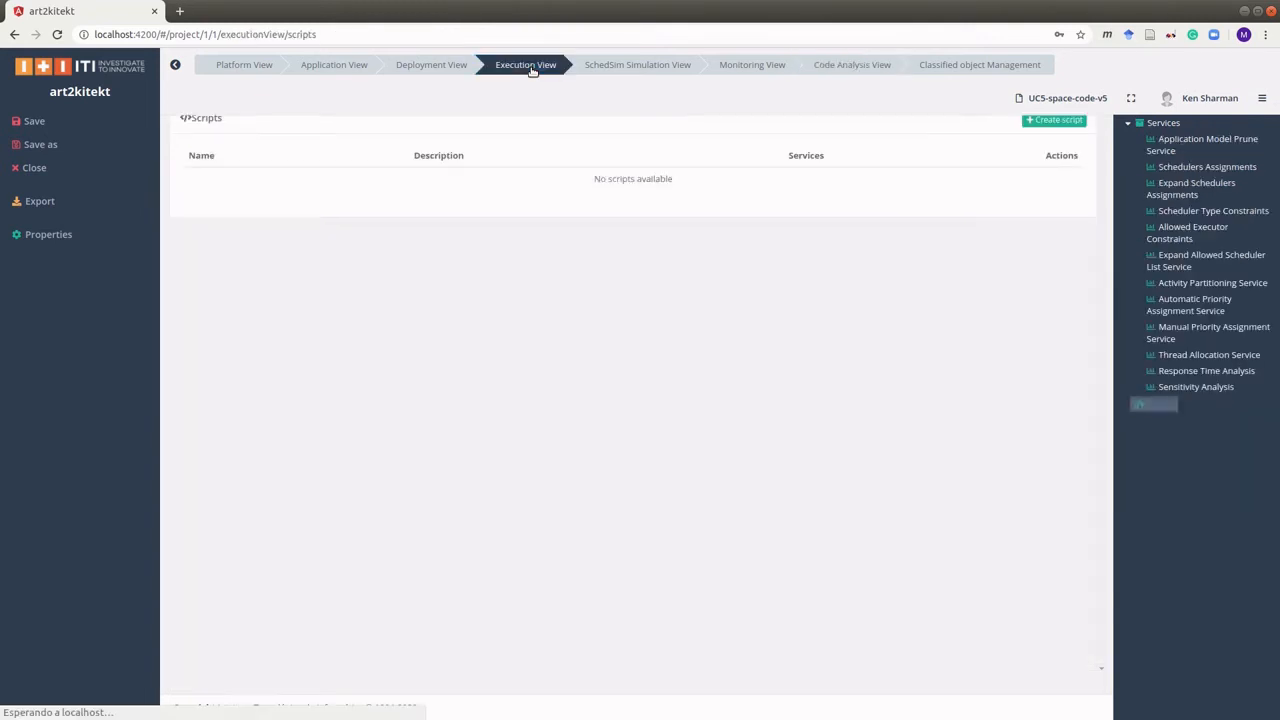
pyautogui.click(1181, 372)
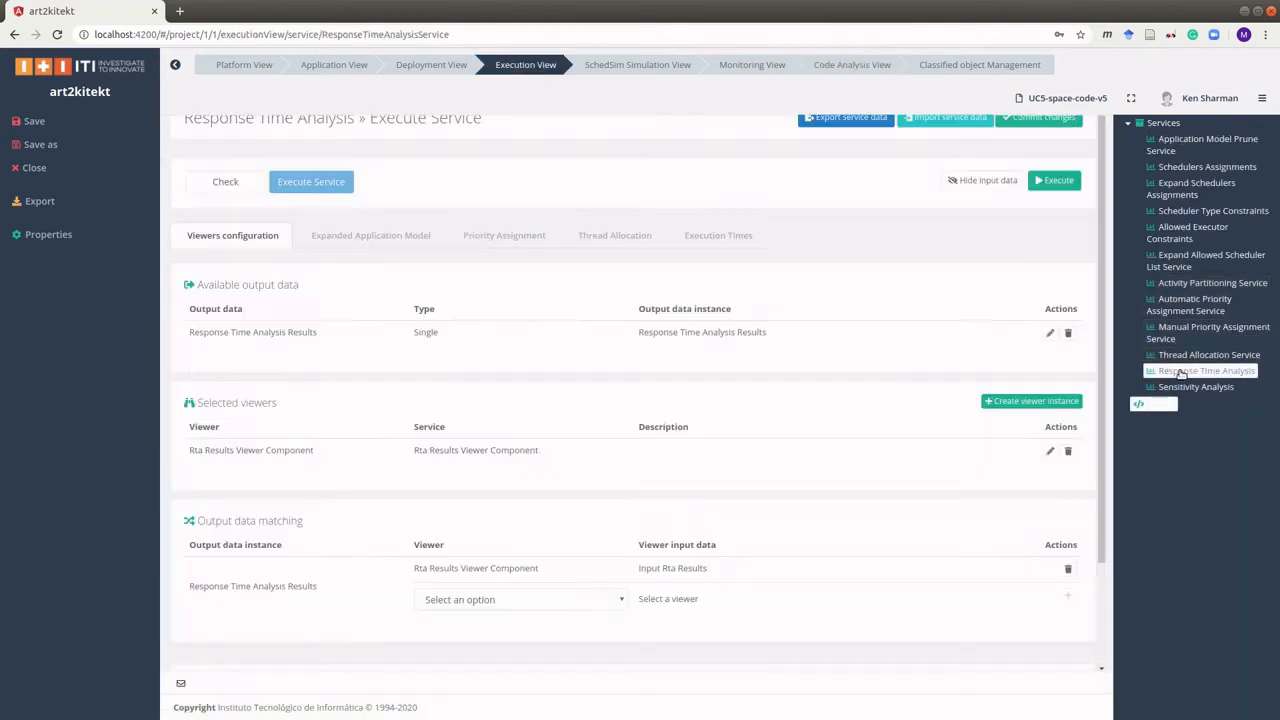
pyautogui.click(702, 238)
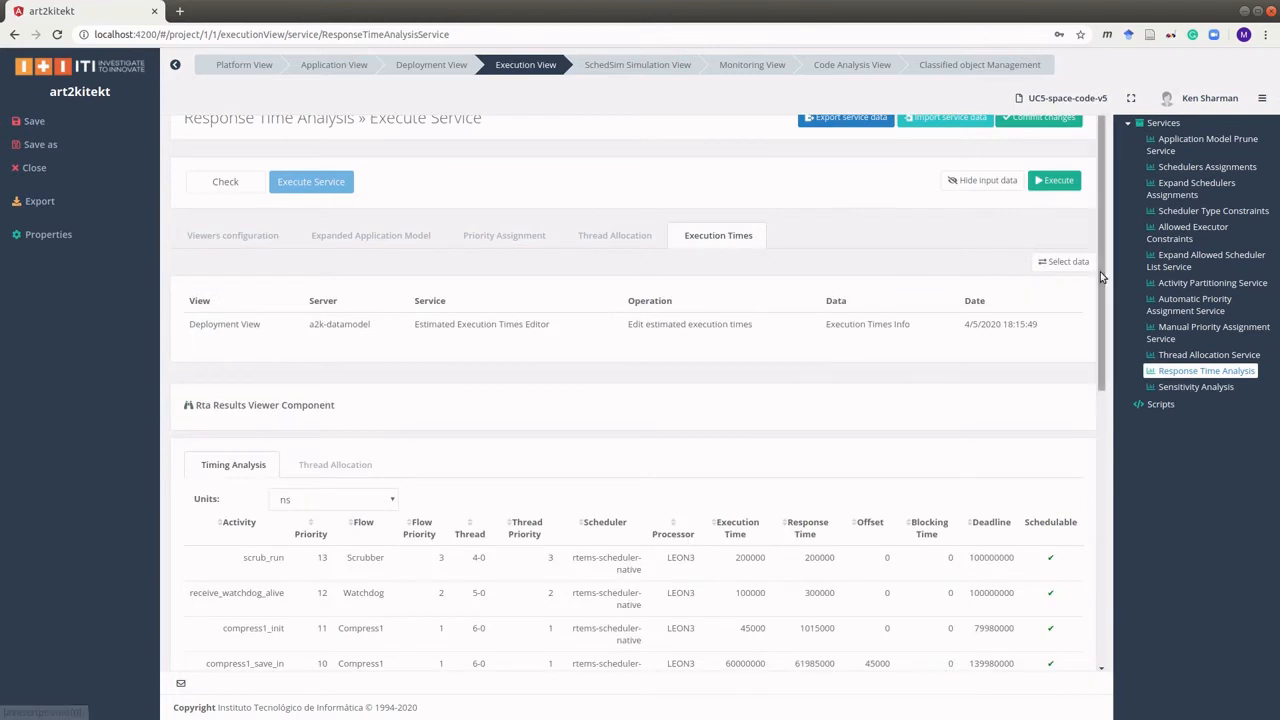
pyautogui.click(1066, 262)
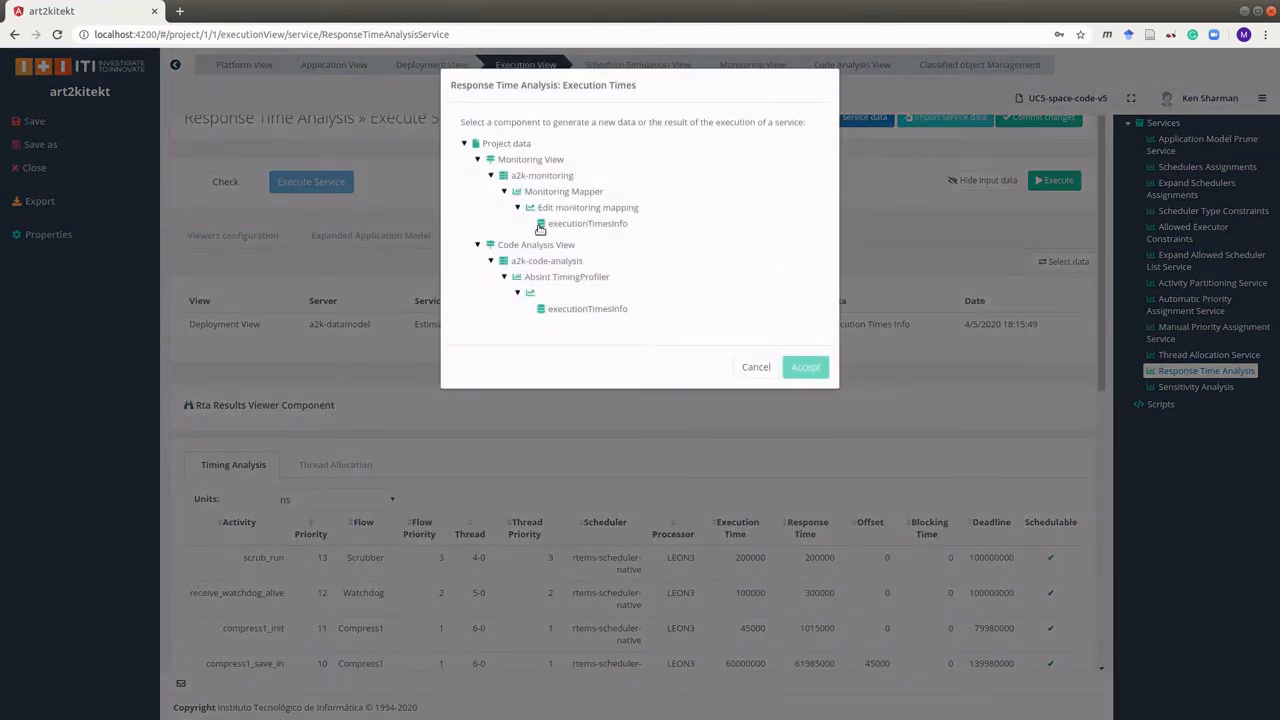
pyautogui.click(566, 311)
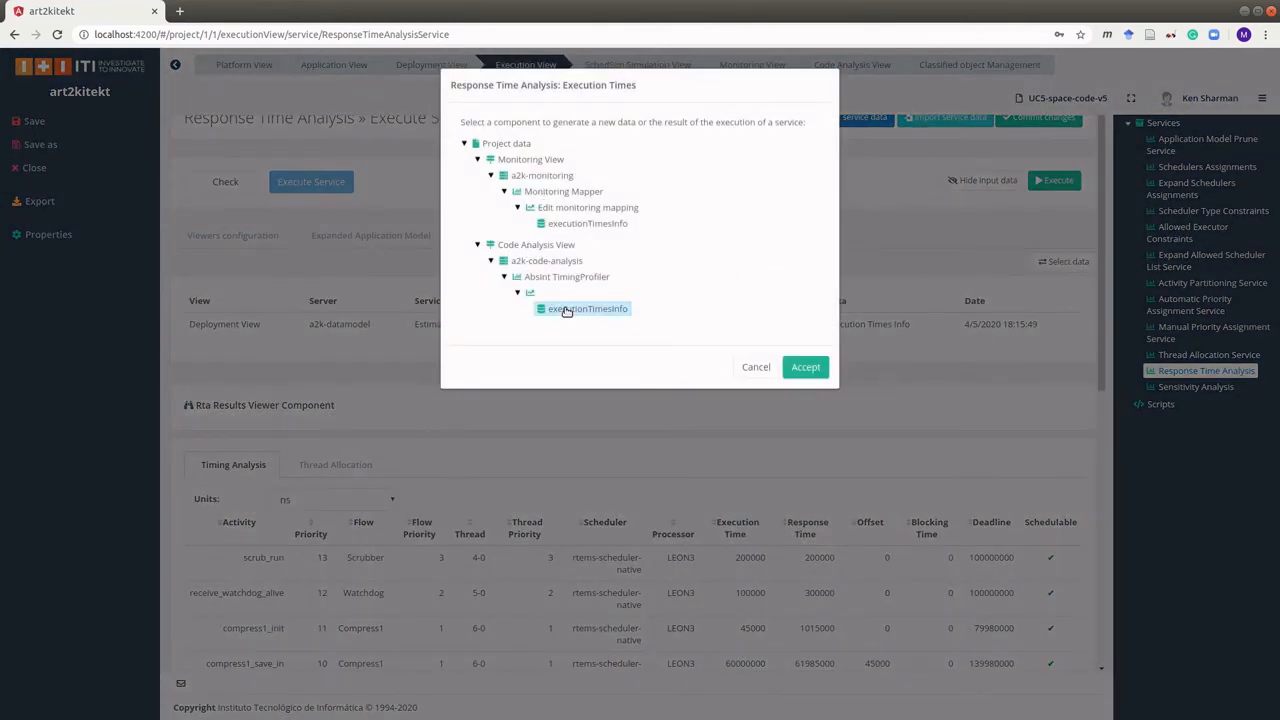
pyautogui.click(806, 368)
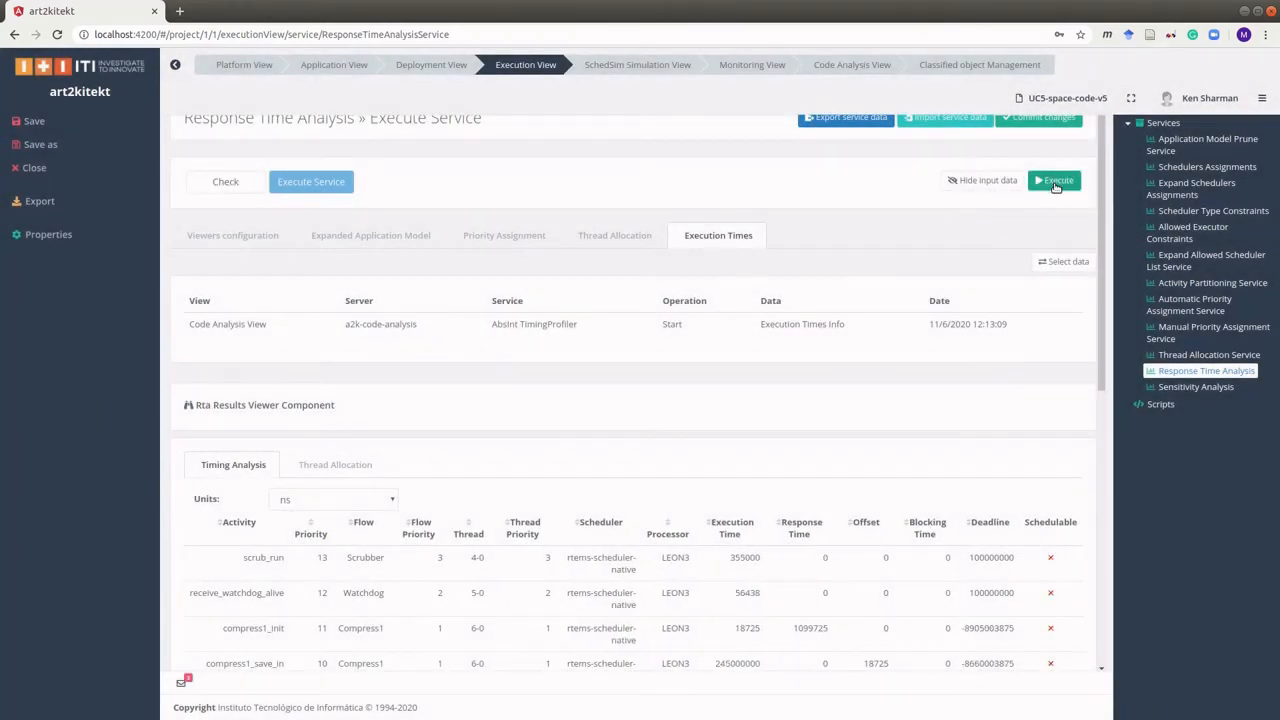
pyautogui.scroll(-5, 969, 320)
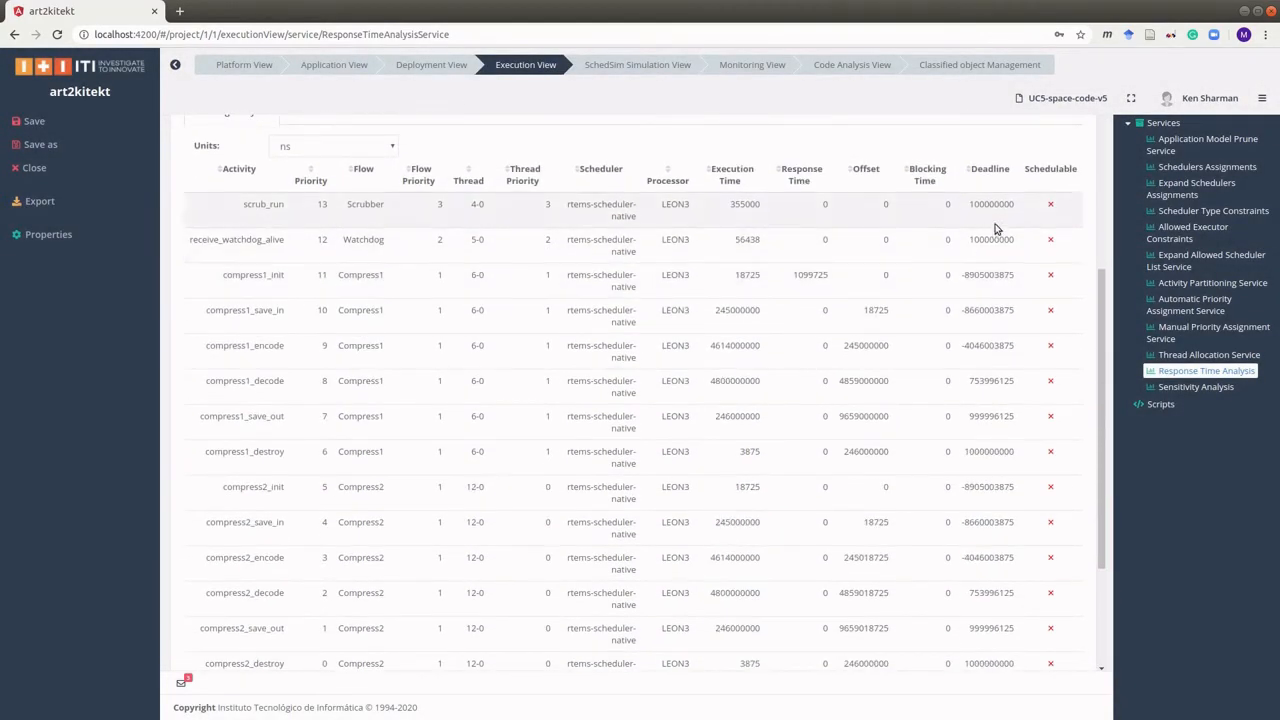
pyautogui.scroll(-3, 1056, 214)
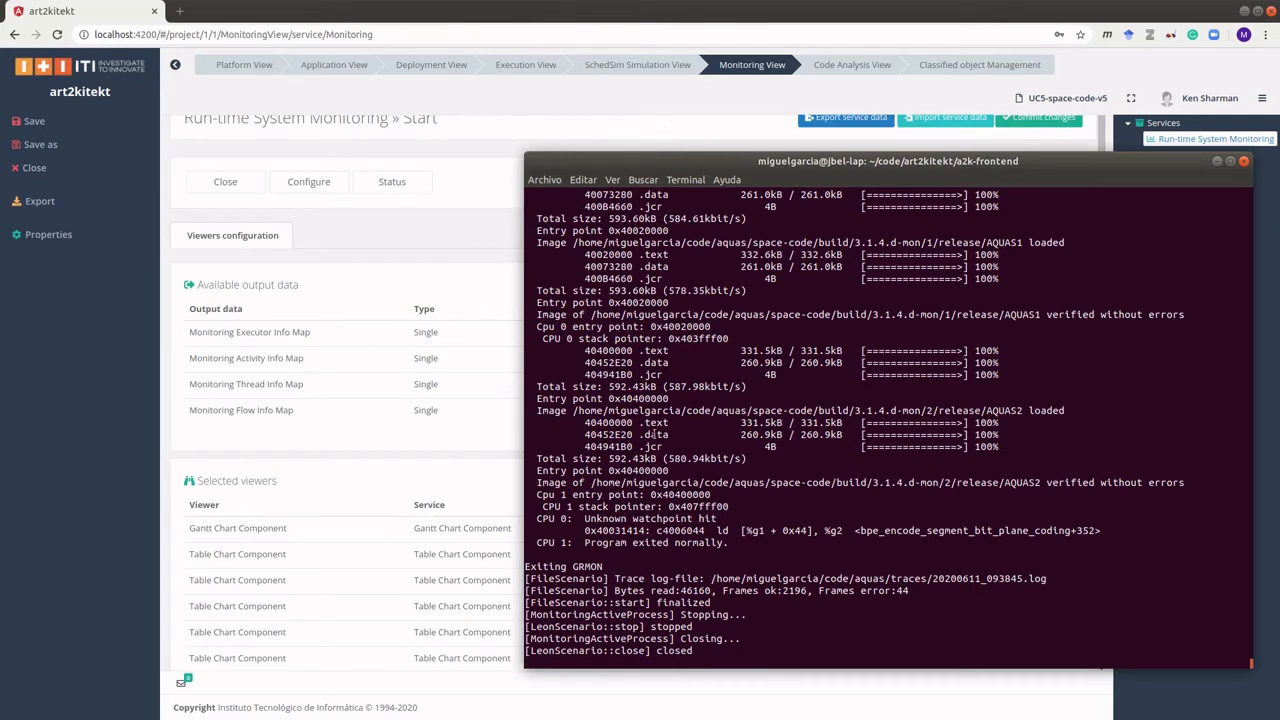
# Switch from the terminal to the Run-time System Monitoring page in art2kitekt and zoom into the Gantt chart of CPU and thread activity
pyautogui.click(626, 128)
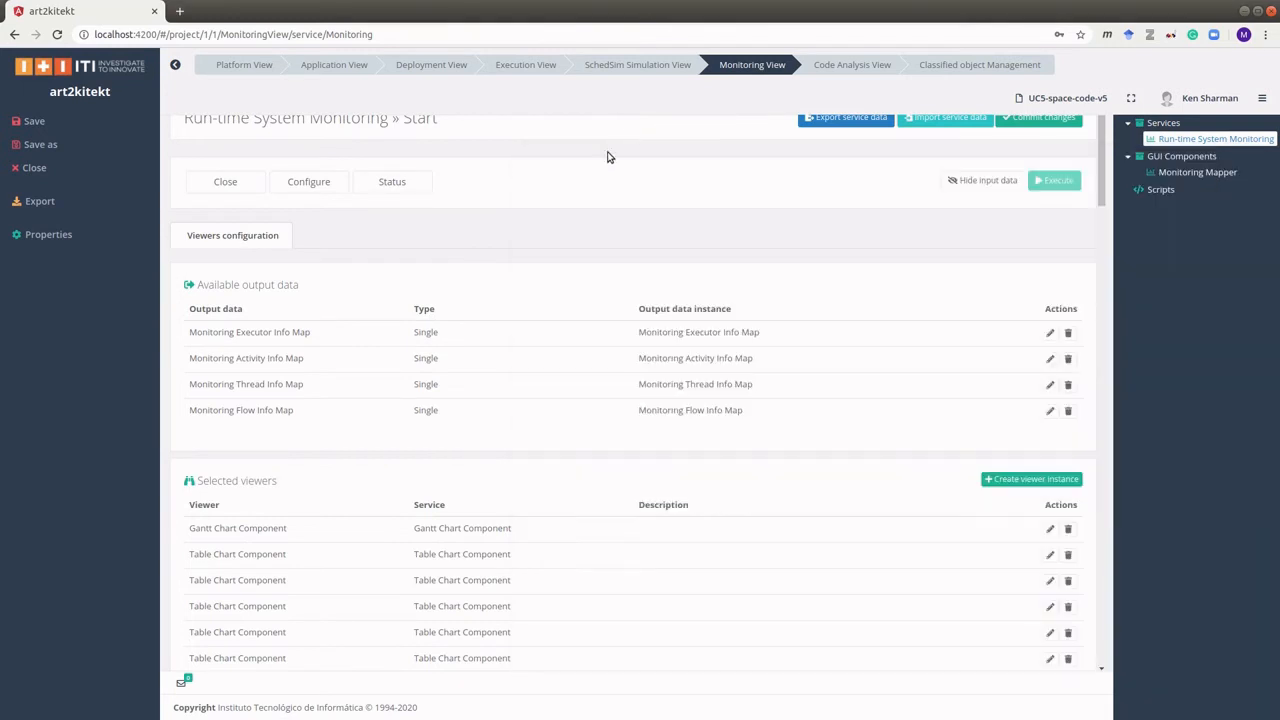
pyautogui.scroll(-8, 543, 205)
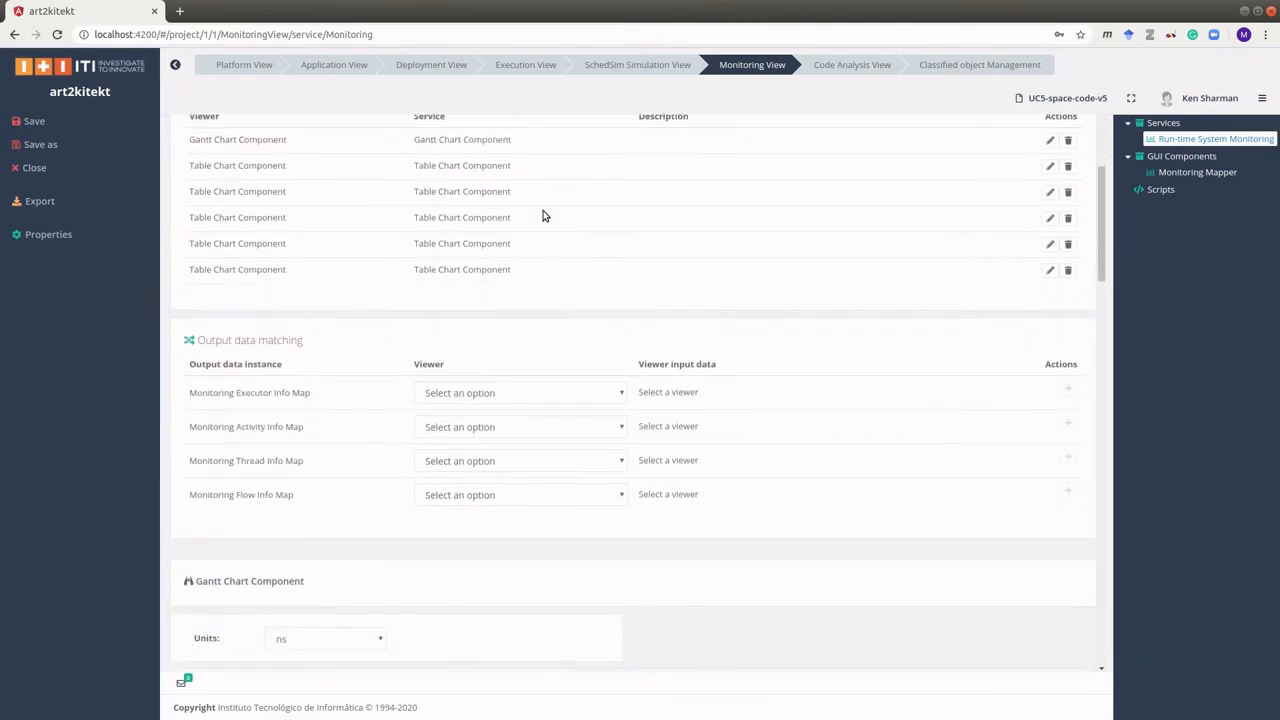
pyautogui.scroll(-5, 543, 197)
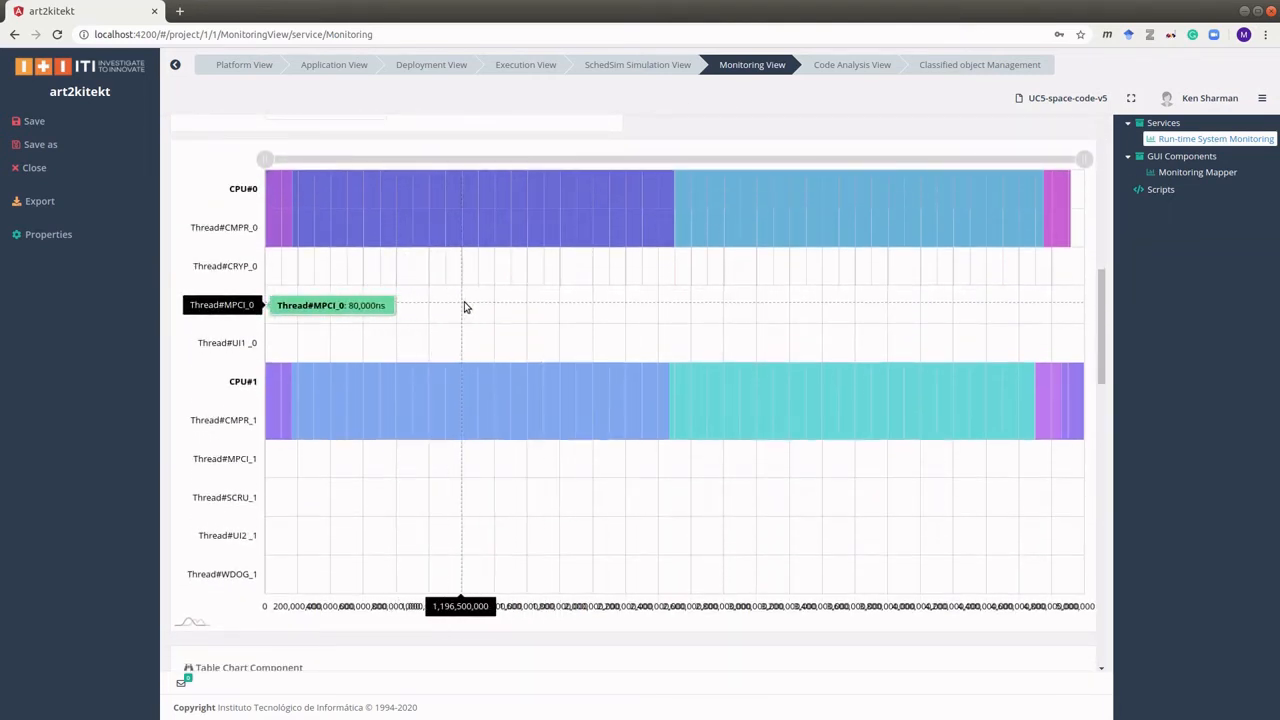
pyautogui.moveTo(463, 308); pyautogui.dragTo(447, 307)
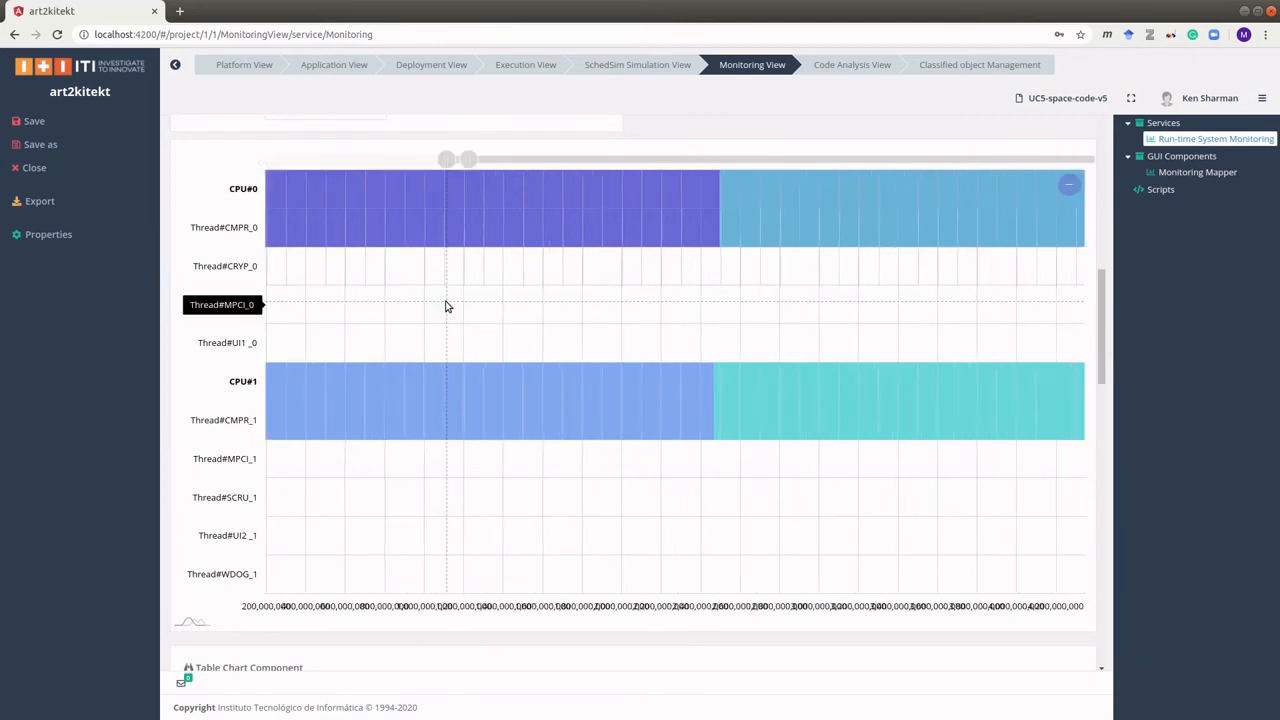
pyautogui.moveTo(925, 315); pyautogui.dragTo(731, 323)
pyautogui.scroll(-3, 477, 340)
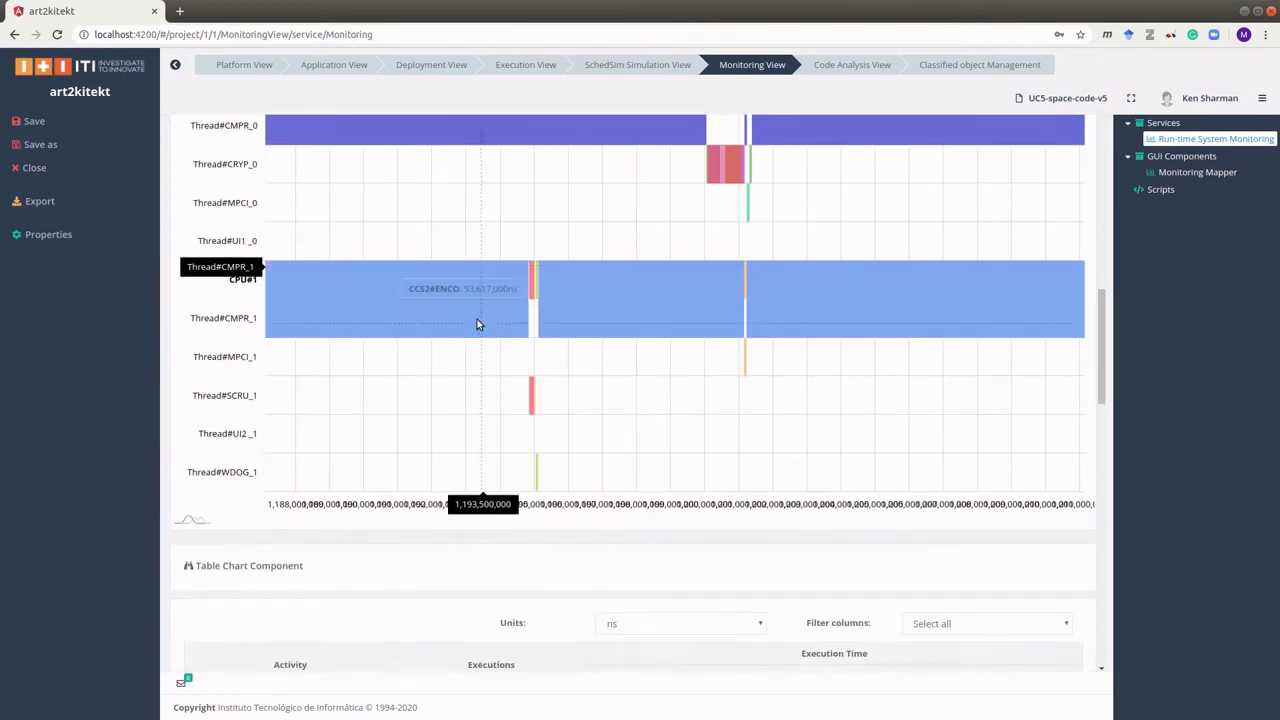
# Show the monitored activities' execution time table in ms
pyautogui.scroll(-5, 486, 317)
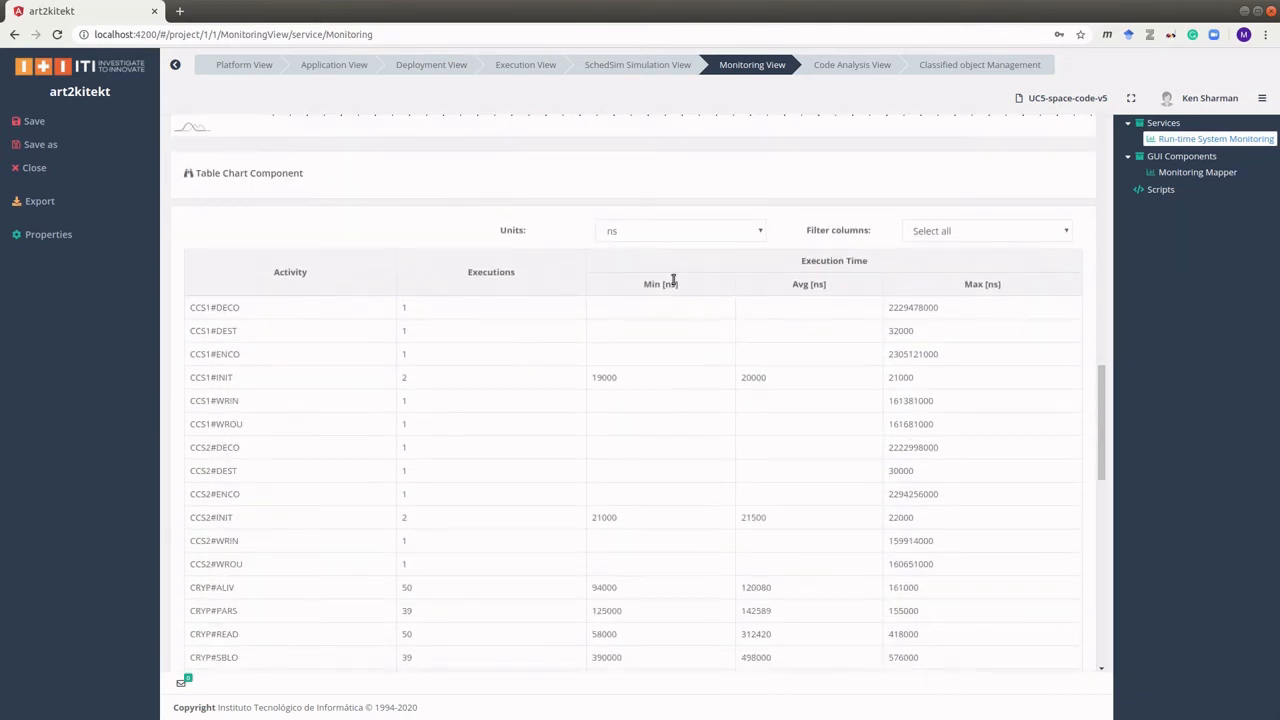
pyautogui.scroll(-1, 700, 199)
pyautogui.click(717, 161)
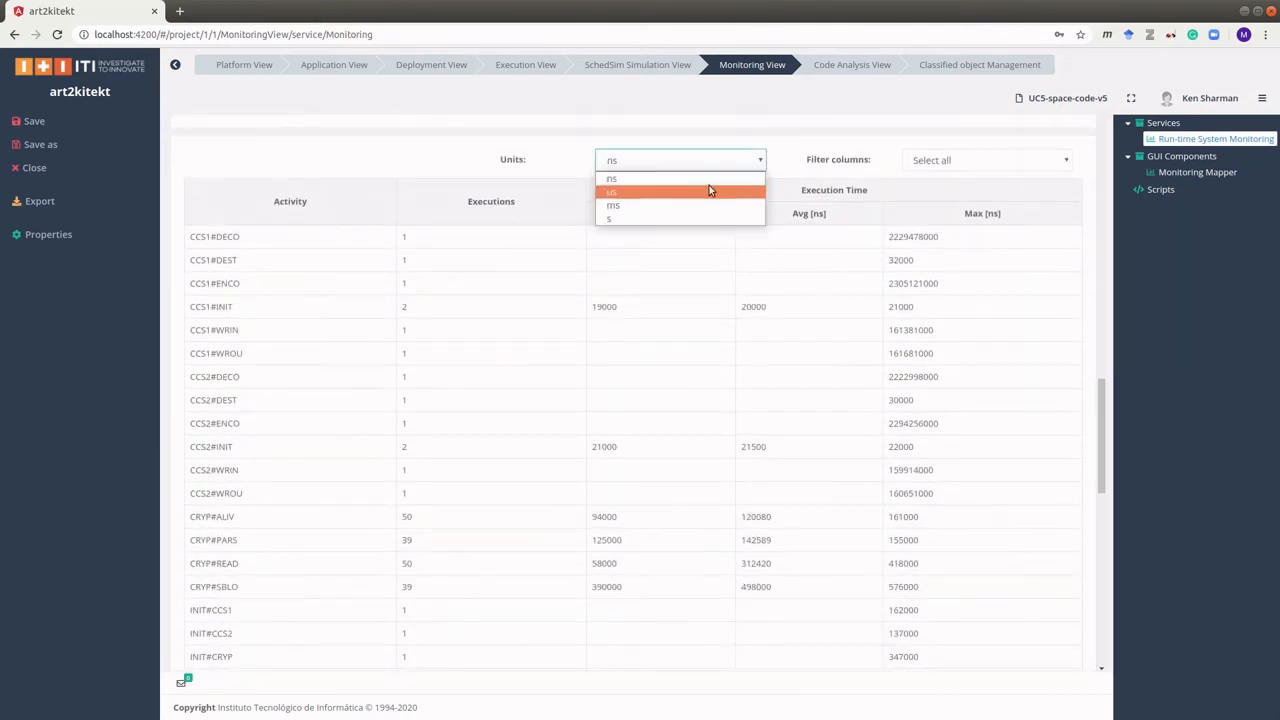
pyautogui.click(706, 205)
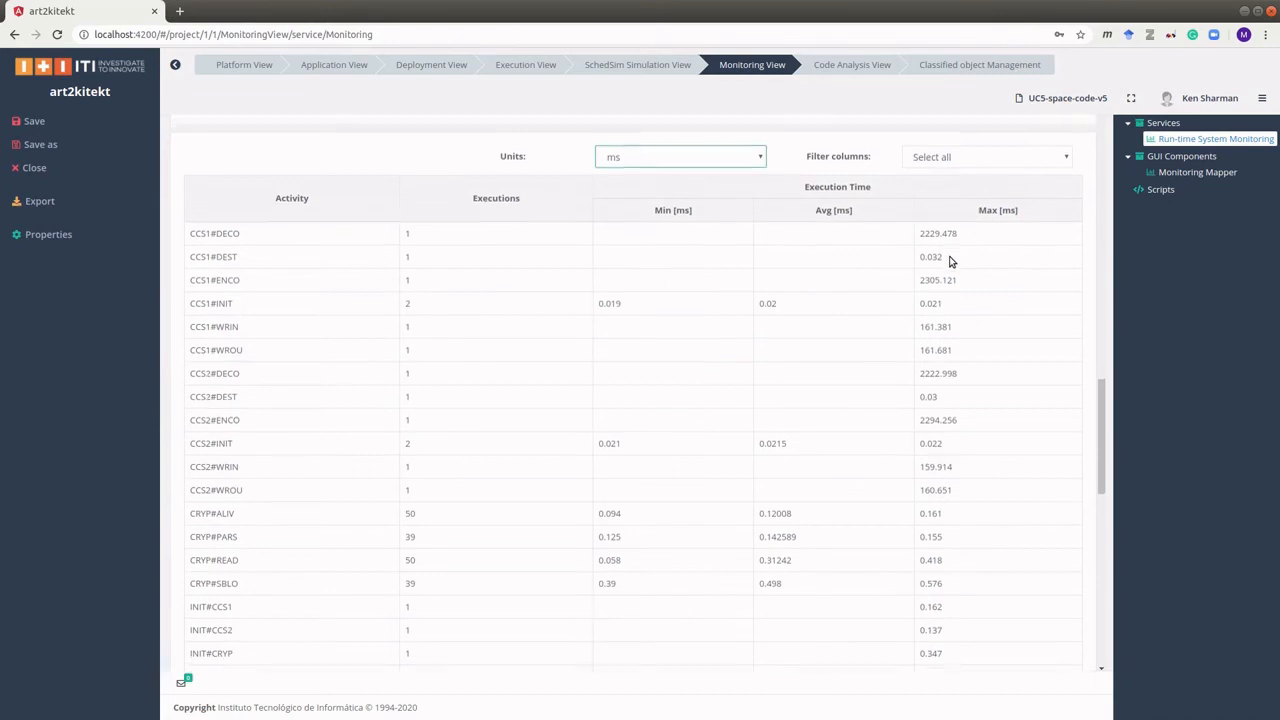
# Open the Response Time Analysis service and check the source of its execution times and its timing results
pyautogui.click(525, 66)
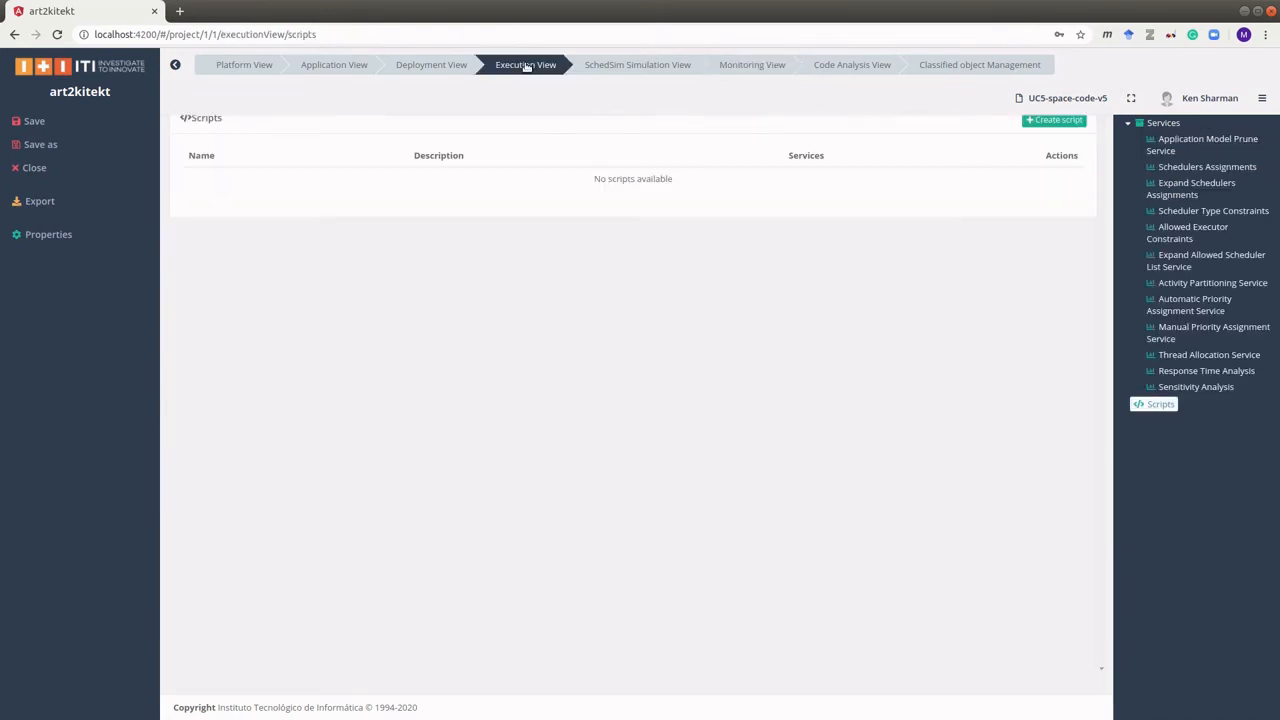
pyautogui.click(1203, 372)
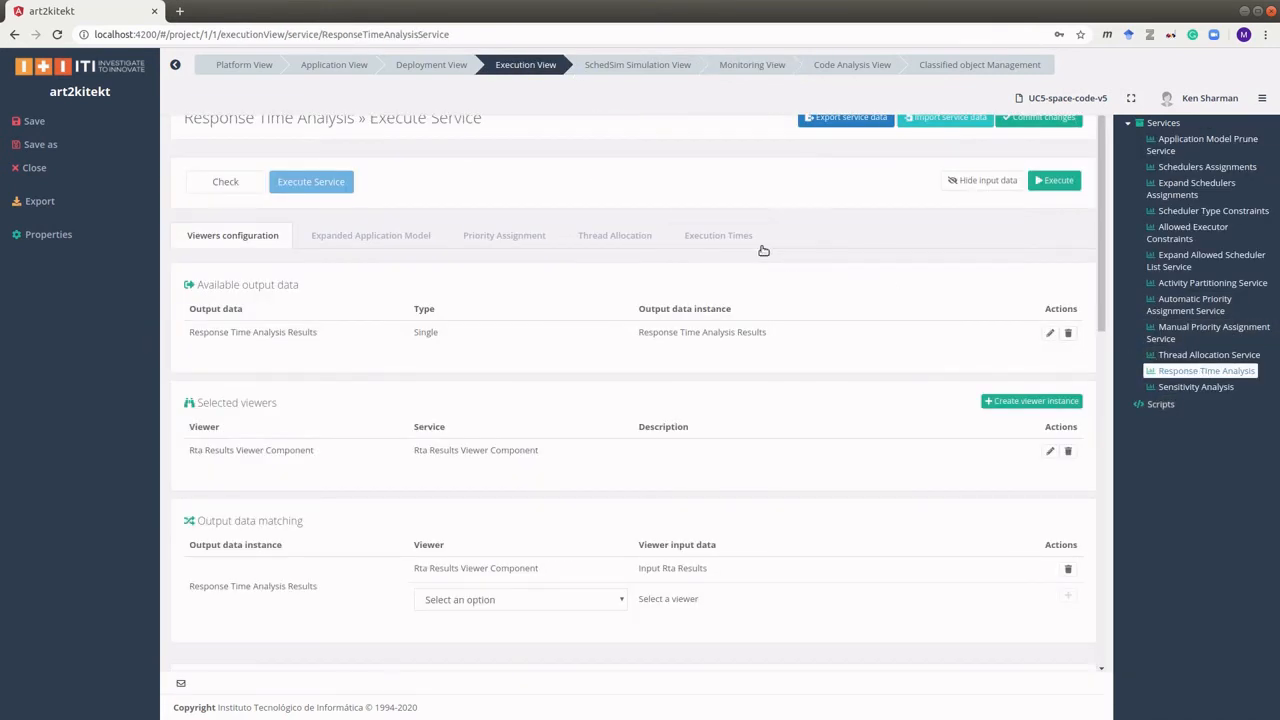
pyautogui.click(740, 236)
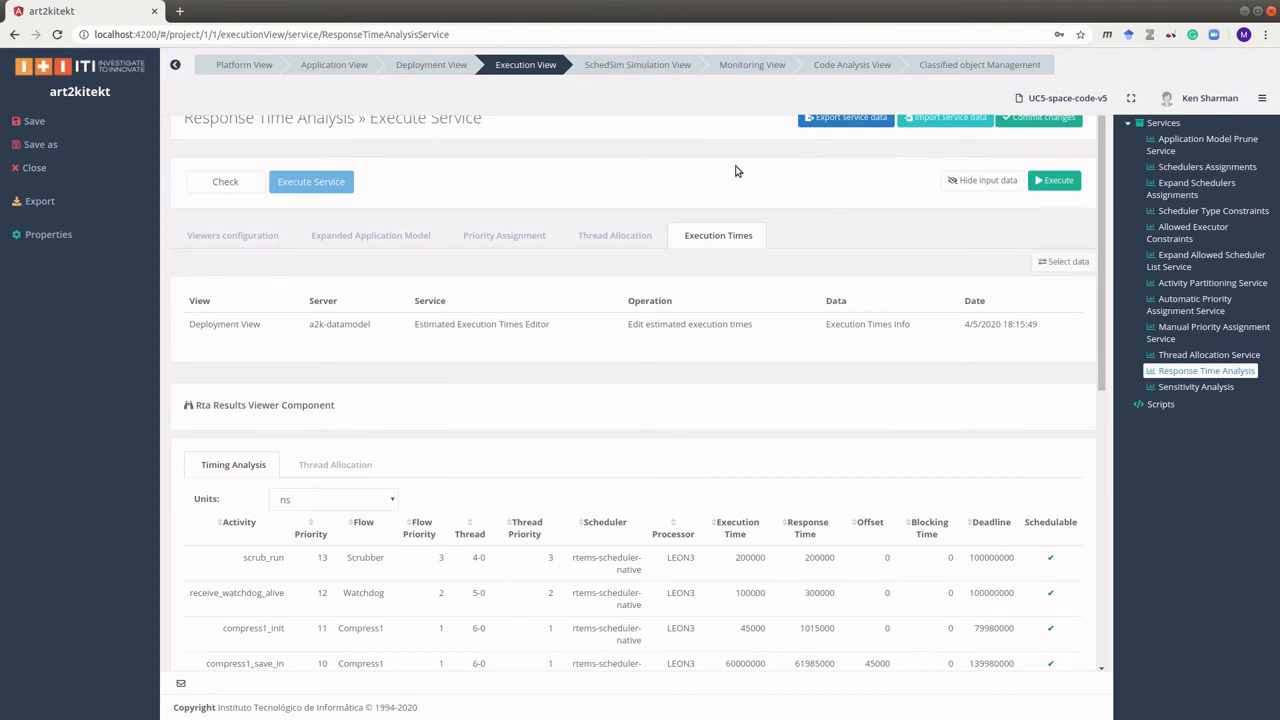
# Open the Run-time System Monitoring configuration for the Gaisler LEON - GRMON scenario and execute it
pyautogui.click(745, 66)
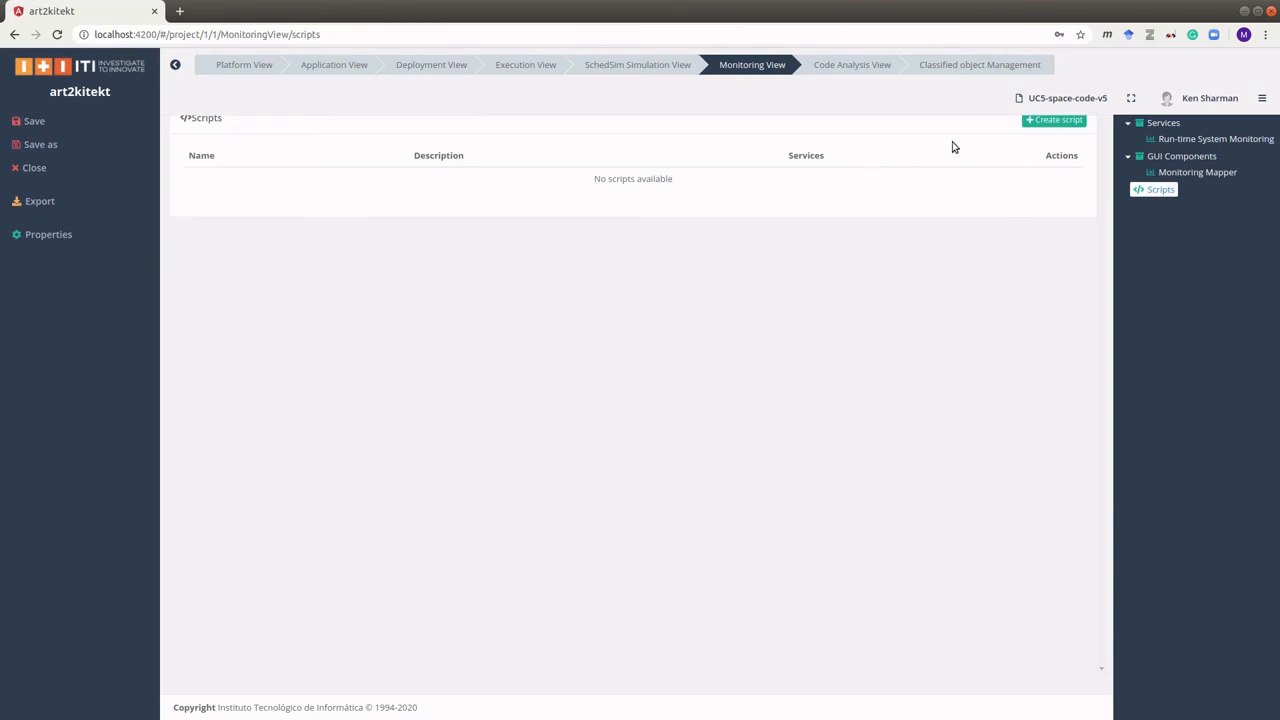
pyautogui.click(1212, 139)
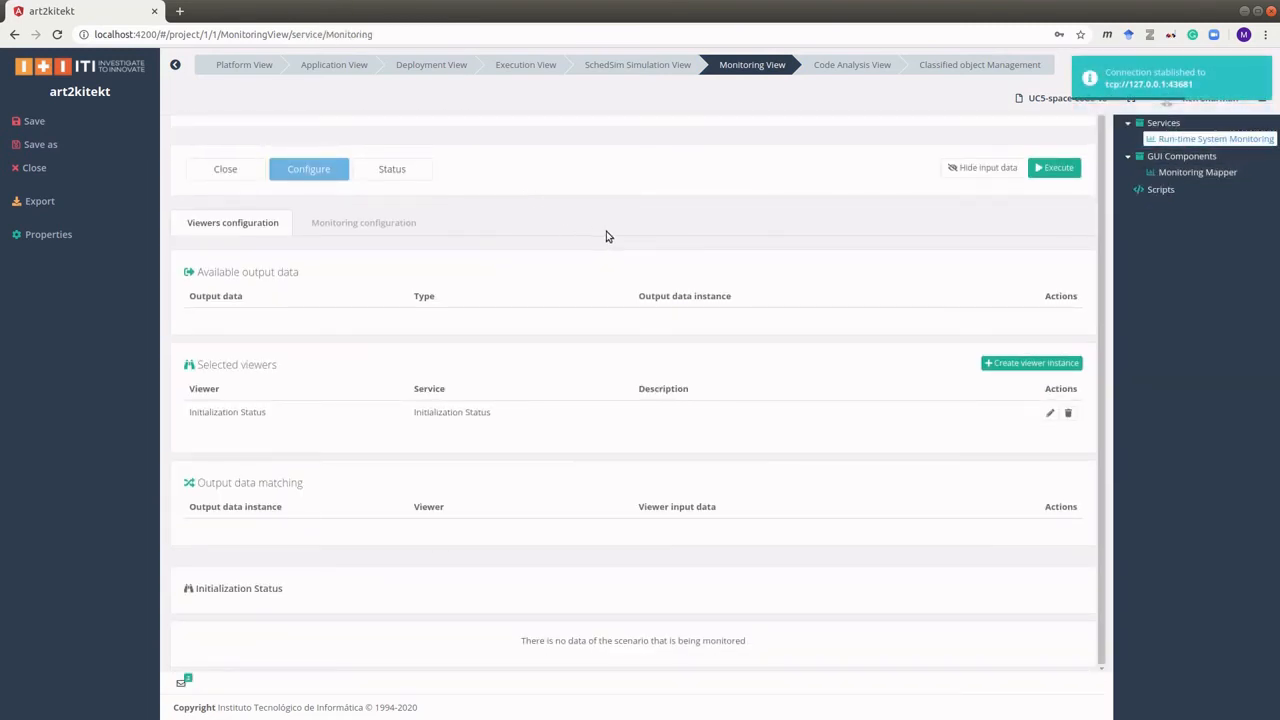
pyautogui.click(357, 226)
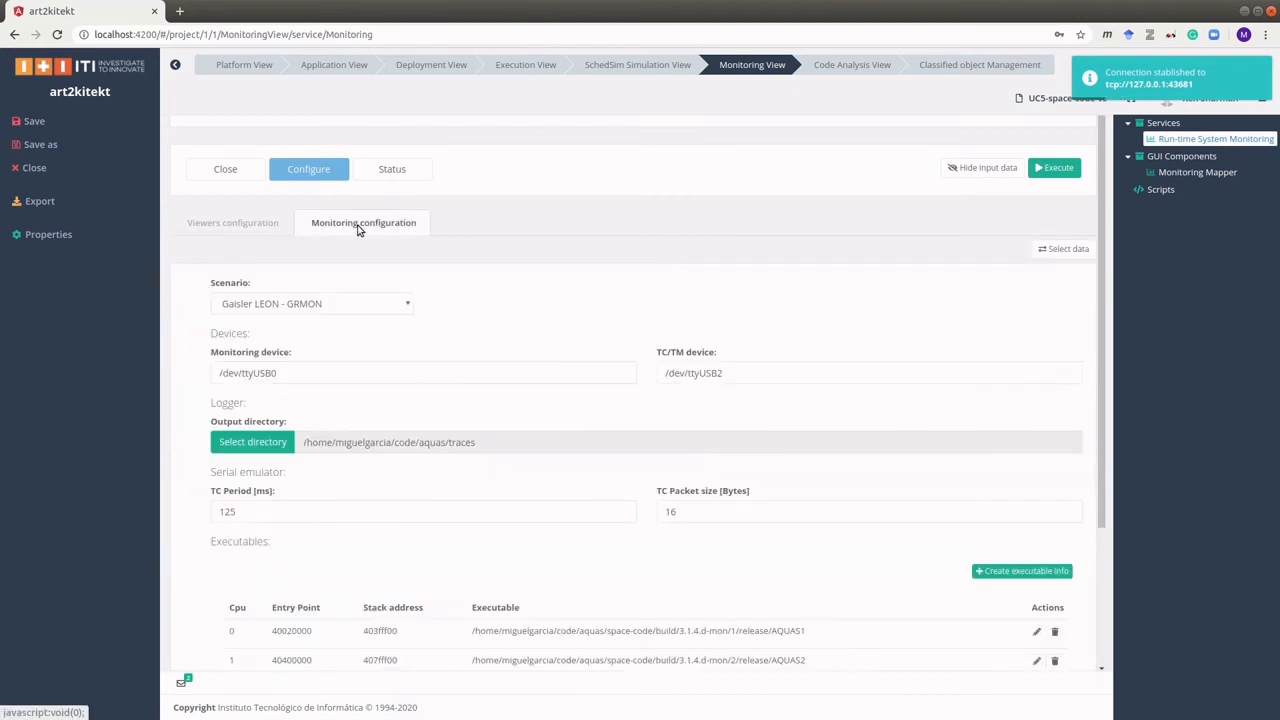
pyautogui.click(1062, 167)
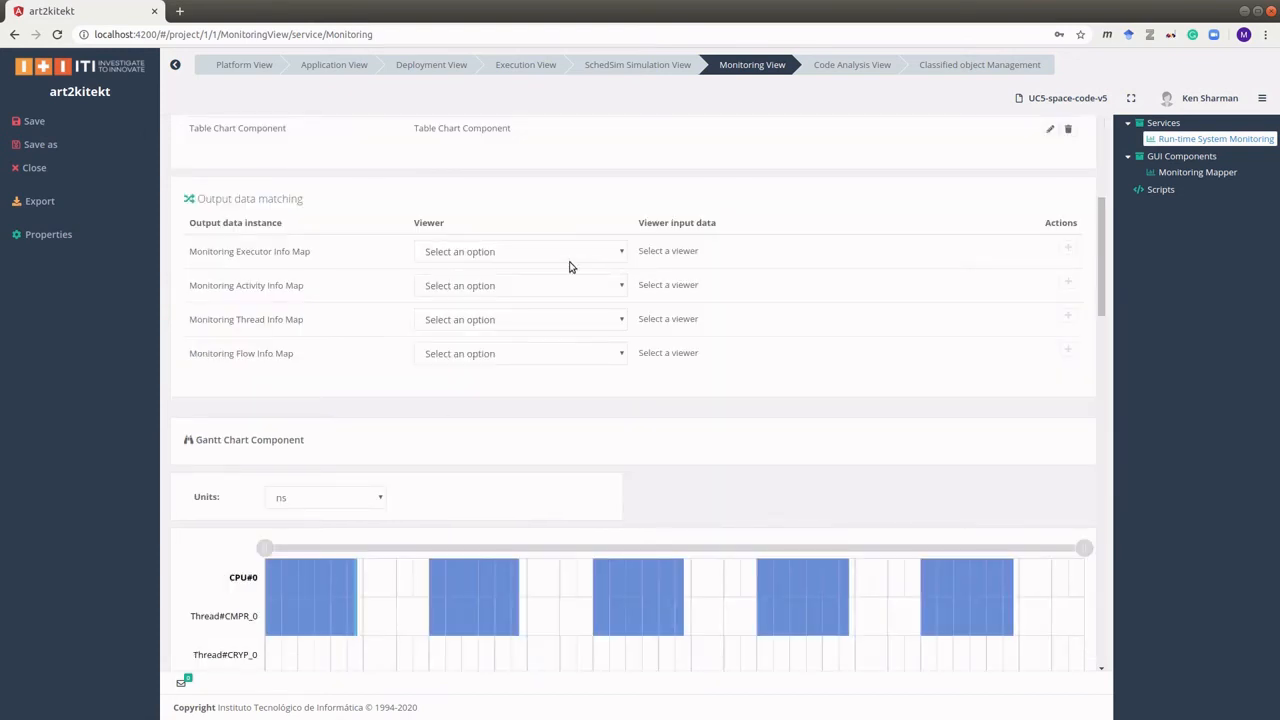
# Examine the newly monitored CPU and thread activity in the Gantt chart and zoom into its early part
pyautogui.scroll(-3, 567, 352)
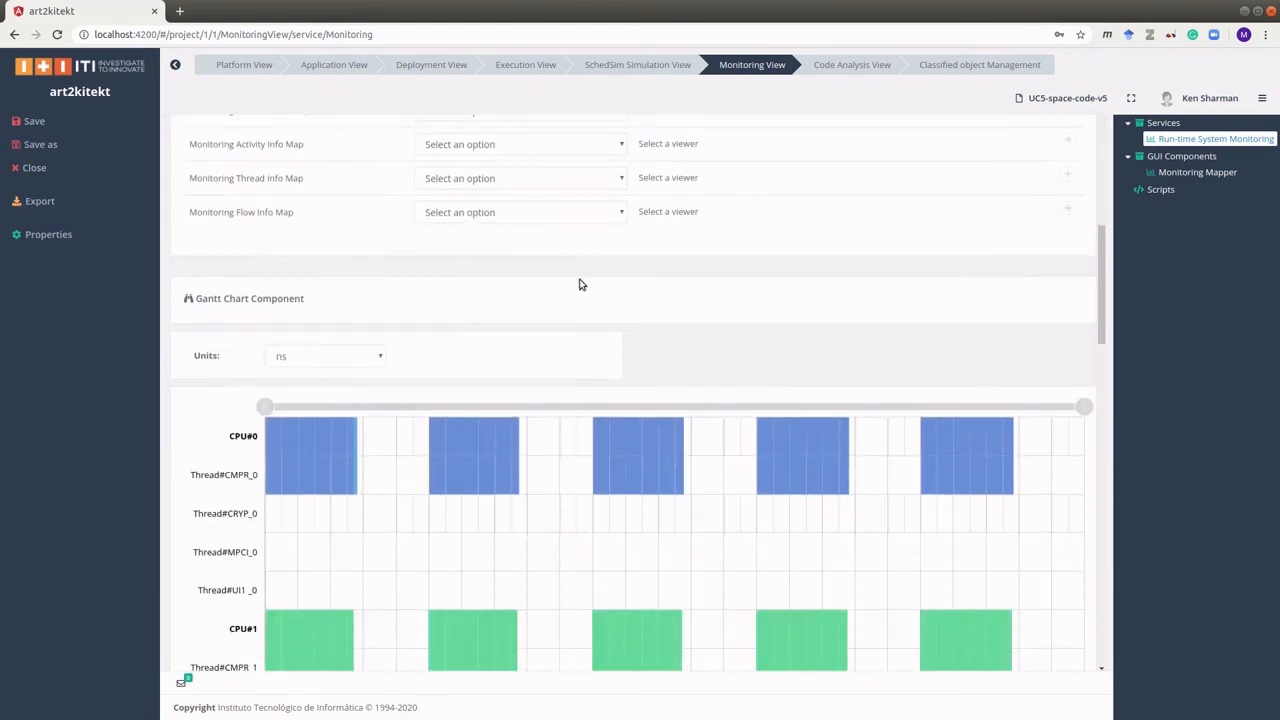
pyautogui.scroll(-5, 569, 254)
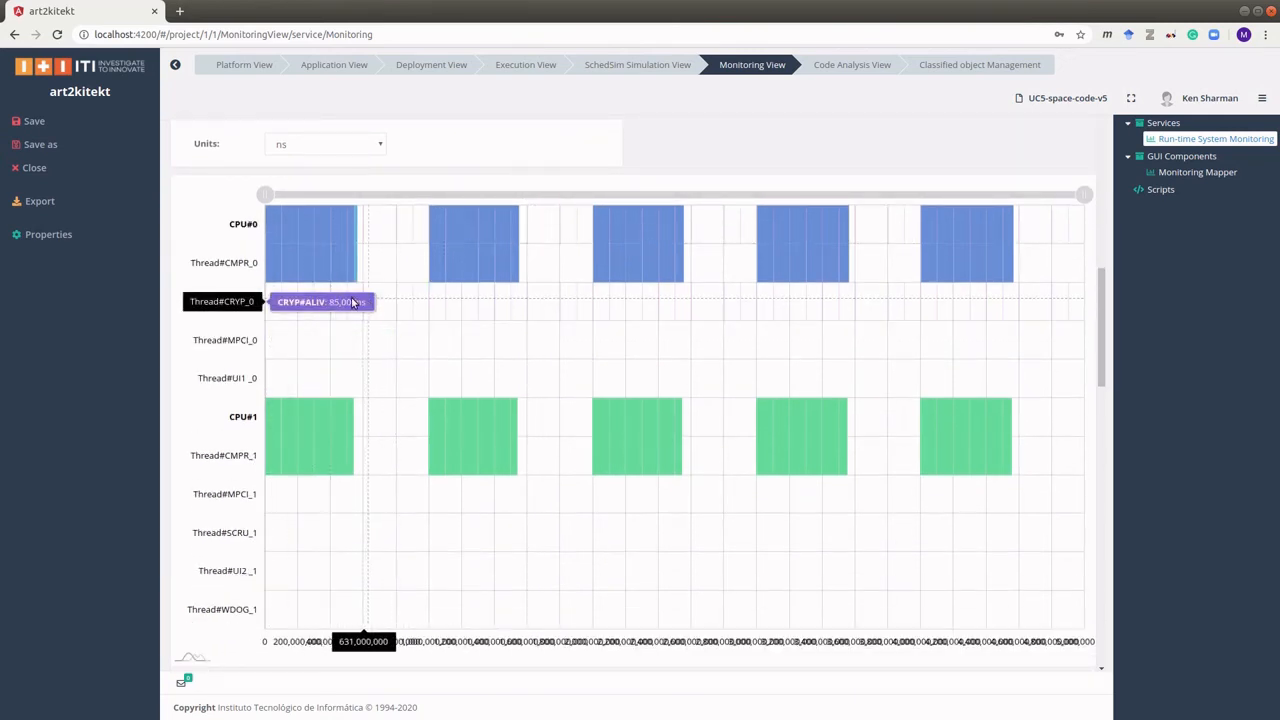
pyautogui.moveTo(344, 298); pyautogui.dragTo(313, 297)
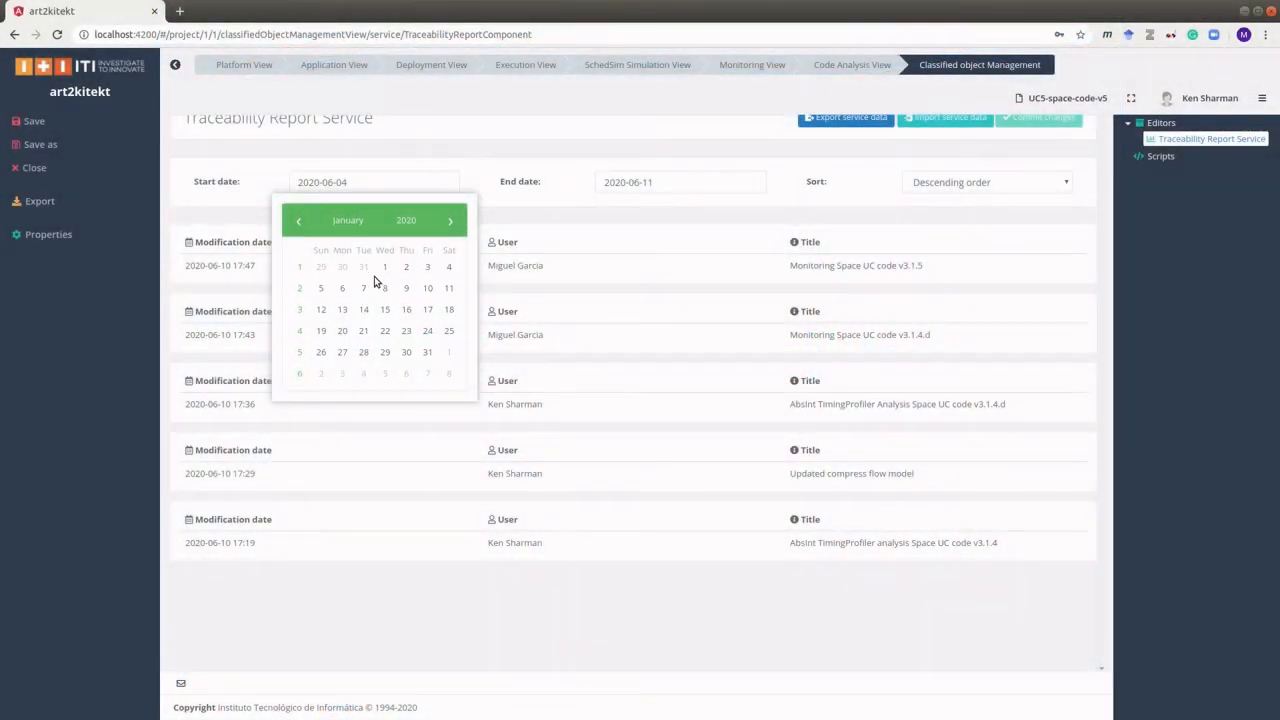
# Set the traceability report's start date to 2020-01-01 and view the Anaconda Analyzer results of the Anaconda Atom Race Analysis v1.0 entry
pyautogui.click(384, 267)
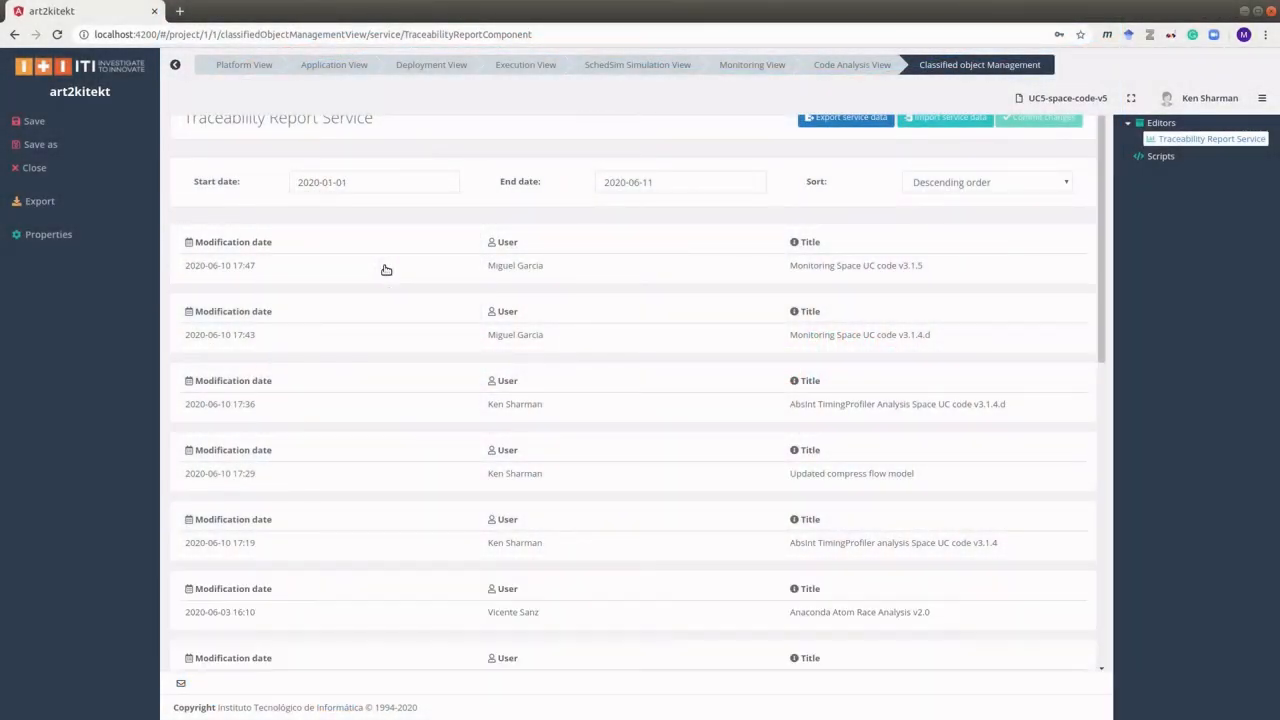
pyautogui.scroll(-3, 213, 459)
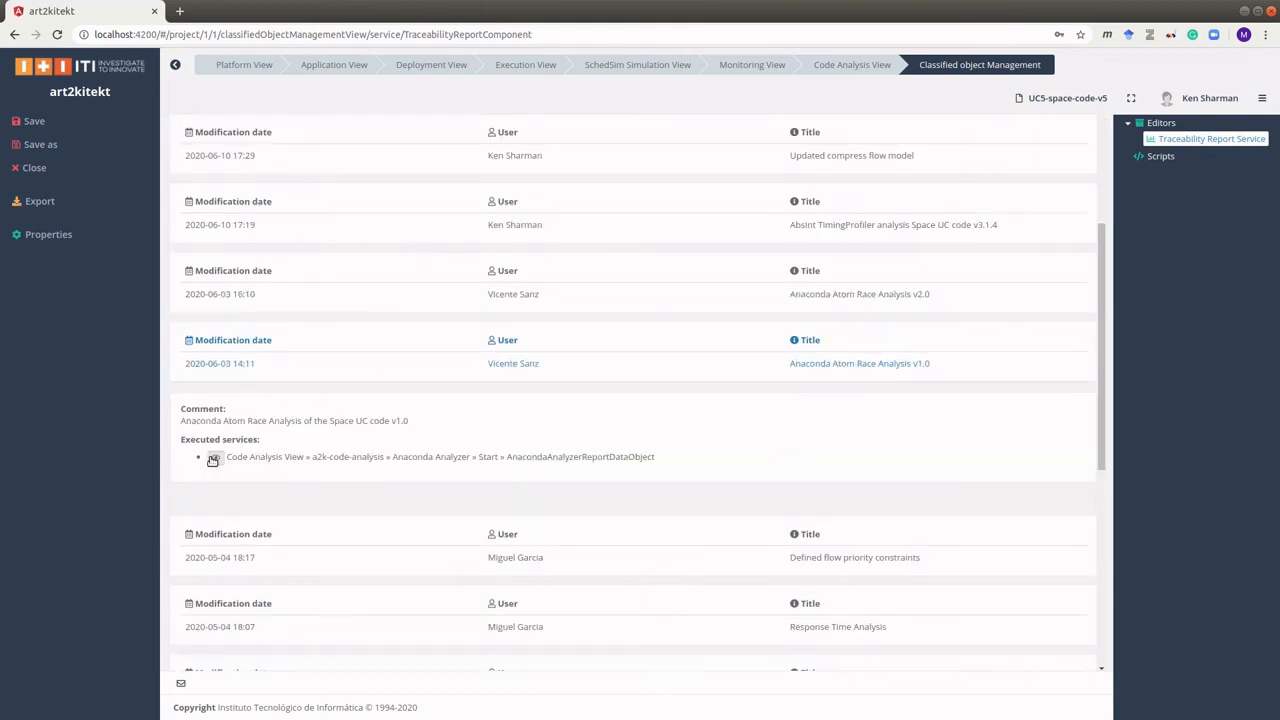
pyautogui.click(213, 459)
pyautogui.scroll(-2, 185, 410)
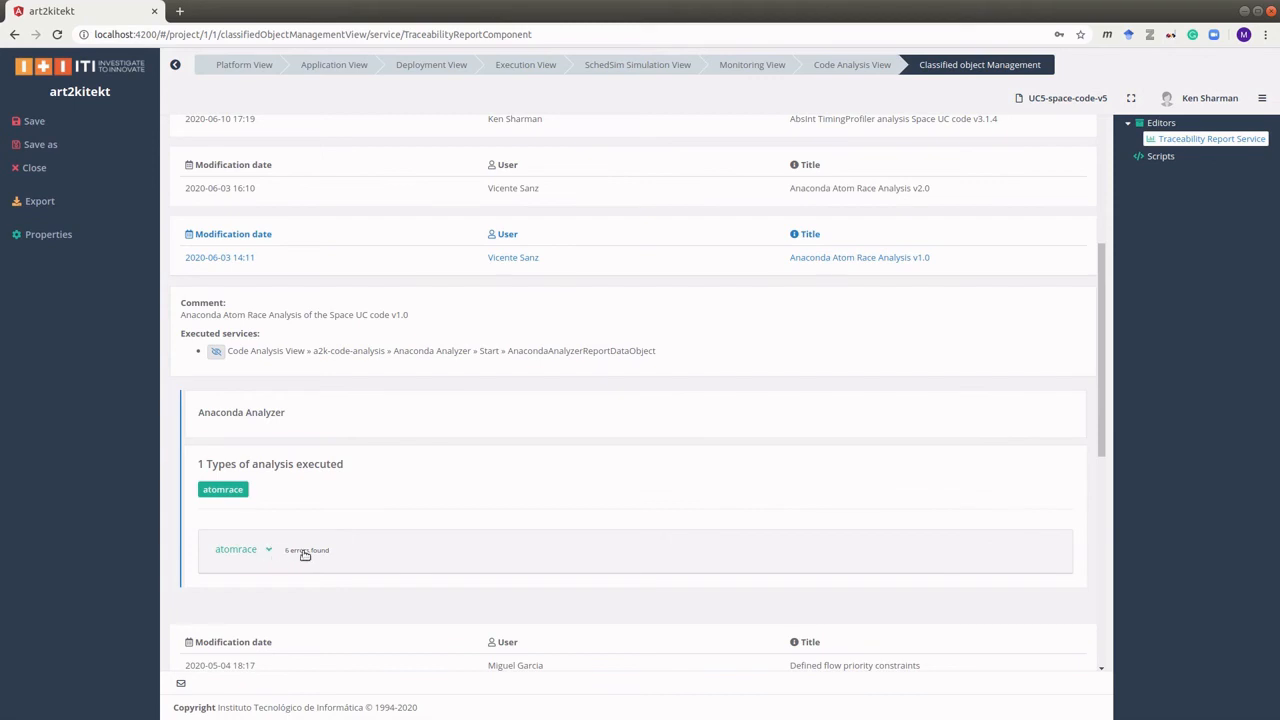
# Expand the atomrace results in the Anaconda Analyzer report and examine the flagged code accesses in wdog.c
pyautogui.click(271, 554)
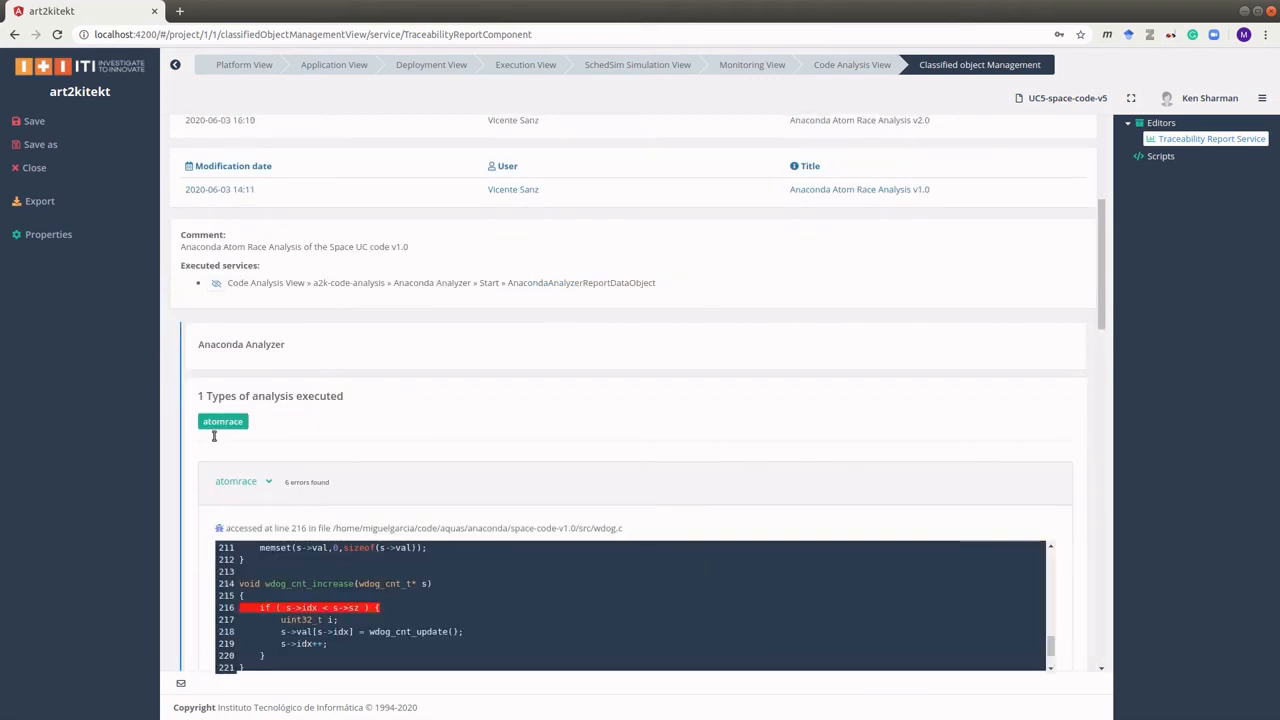
pyautogui.scroll(-5, 178, 393)
pyautogui.scroll(6, 178, 393)
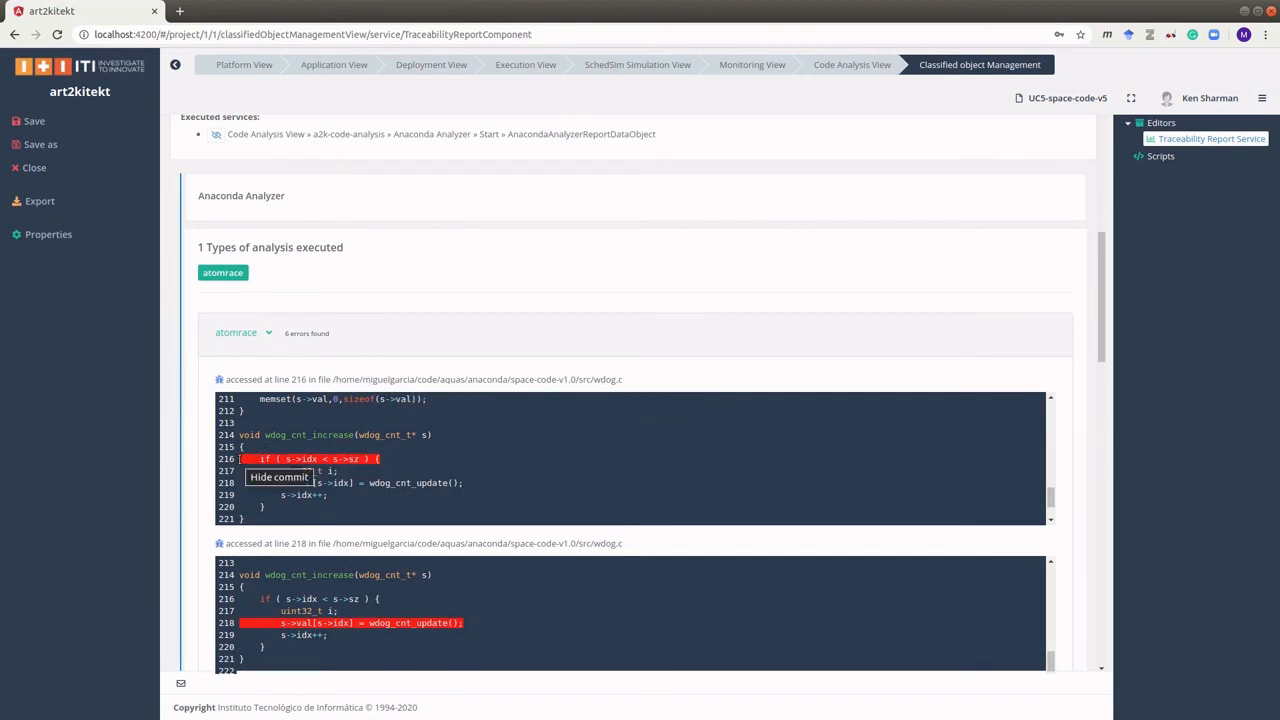
pyautogui.scroll(-8, 200, 464)
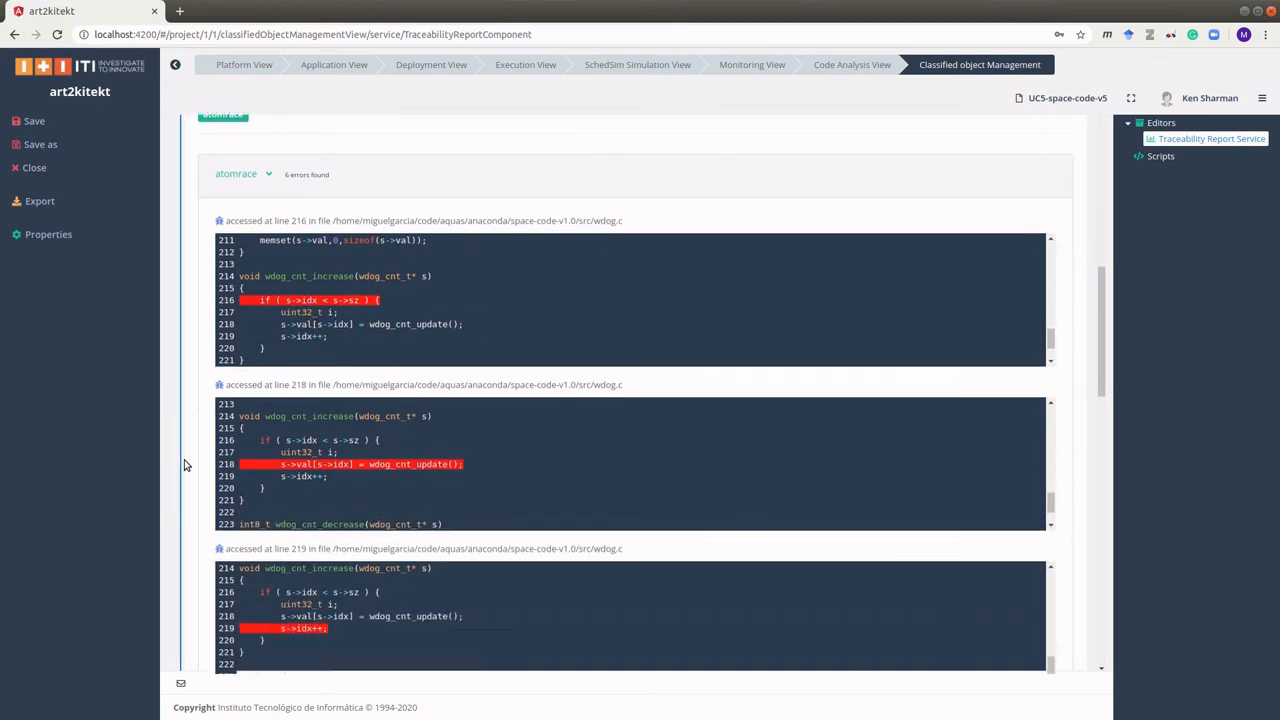
pyautogui.scroll(-5, 330, 382)
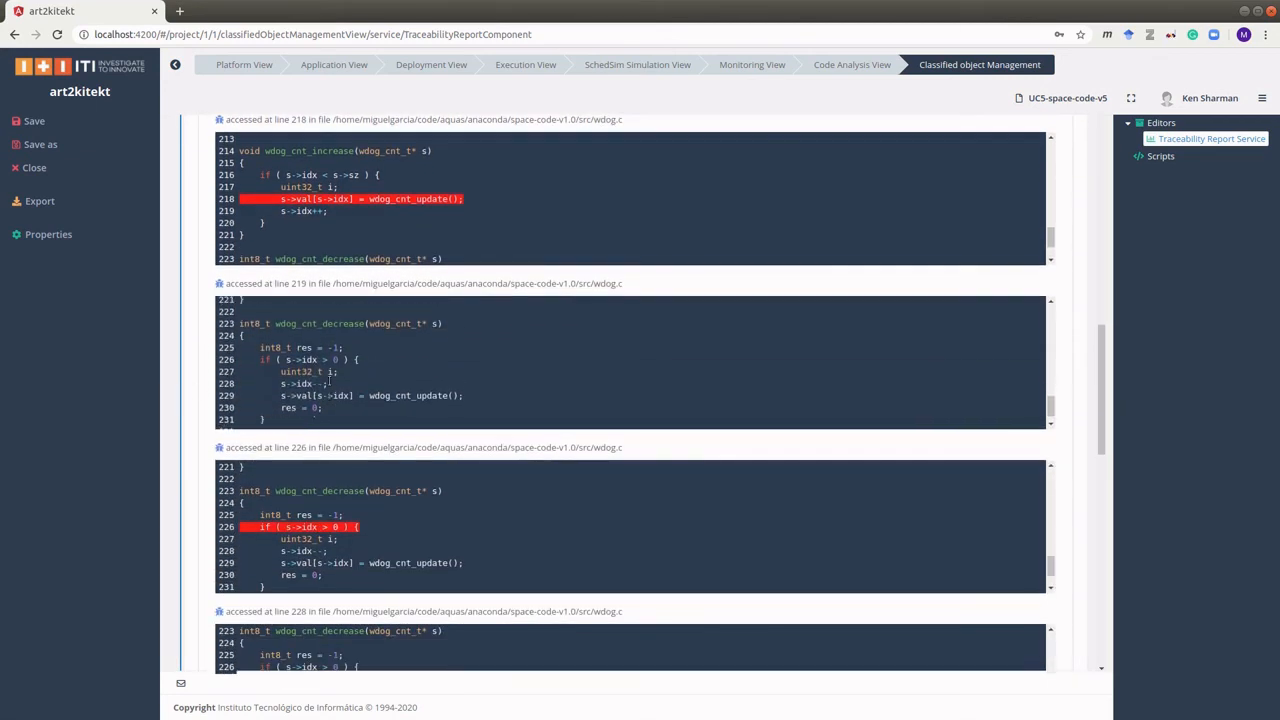
pyautogui.scroll(5, 334, 386)
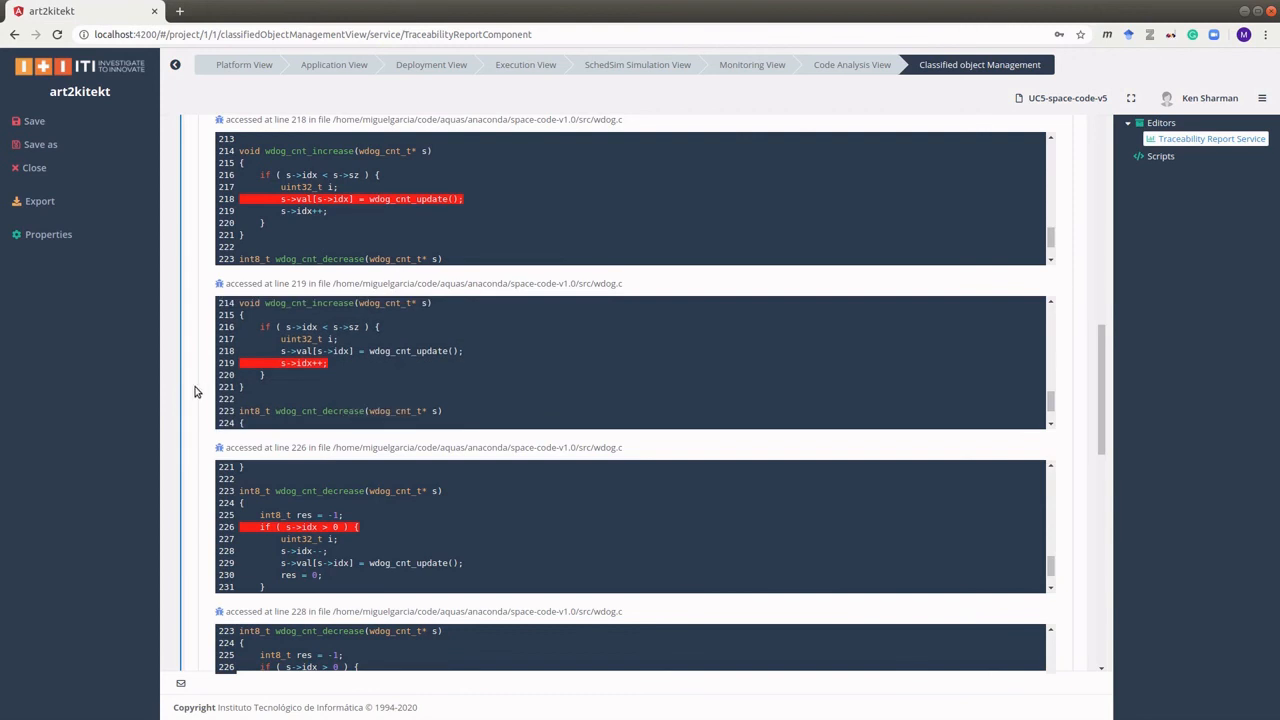
pyautogui.scroll(10, 192, 390)
pyautogui.scroll(4, 188, 392)
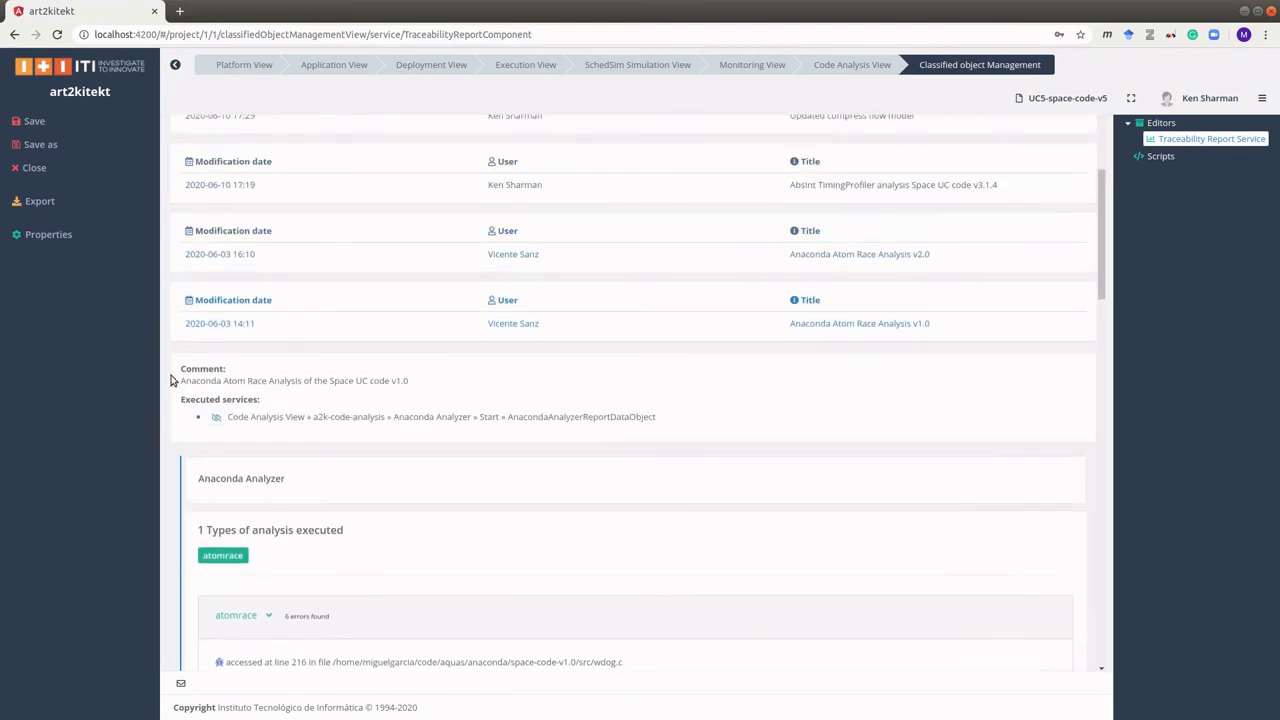
# Show the Compress1 flow and its activity diagram in the traceability report's Application Editor results
pyautogui.click(294, 276)
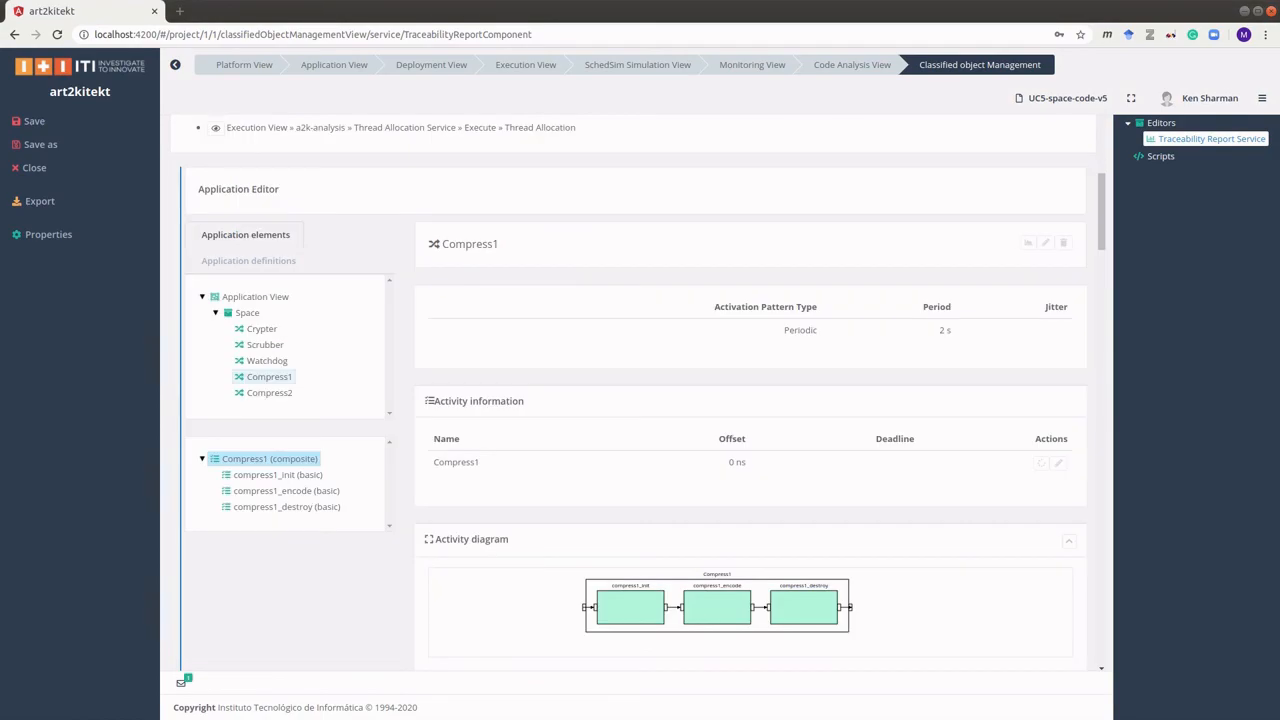
# Switch to gitk, show the project-v6 commit history instead of all branches, and widen the author column to fit its full entries
pyautogui.moveTo(0, 153); pyautogui.dragTo(700, 146)
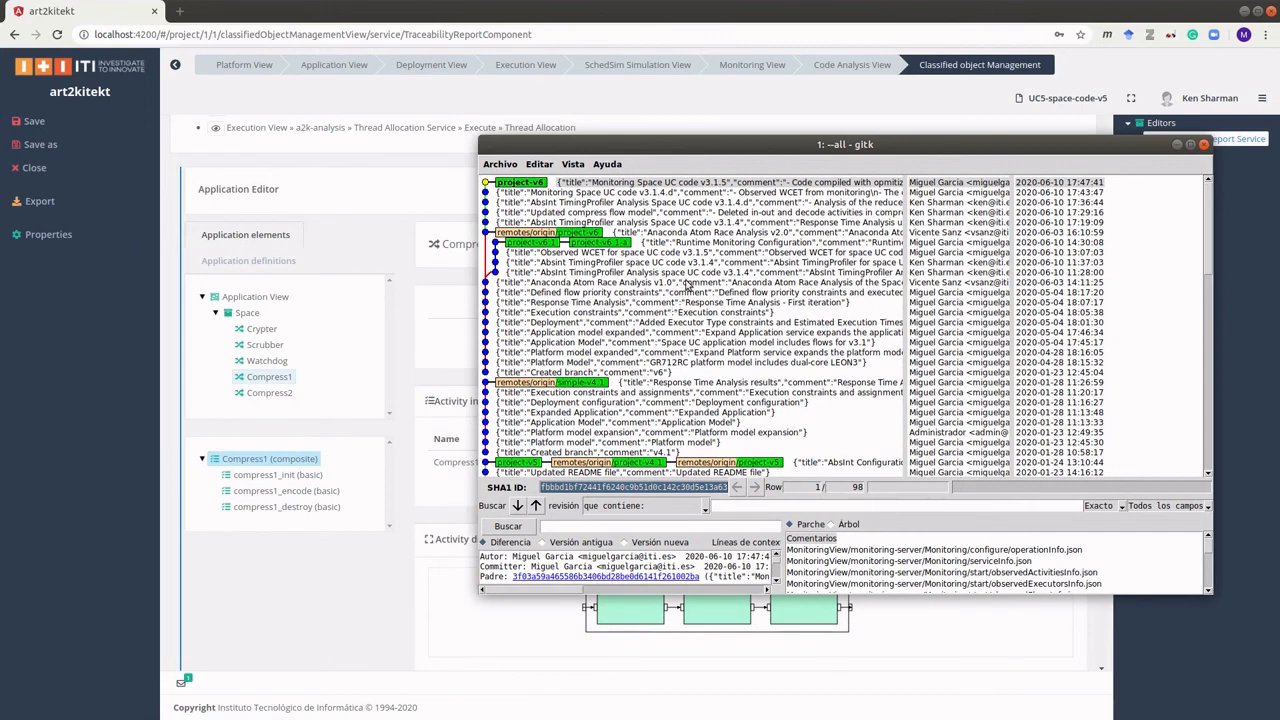
pyautogui.click(1204, 144)
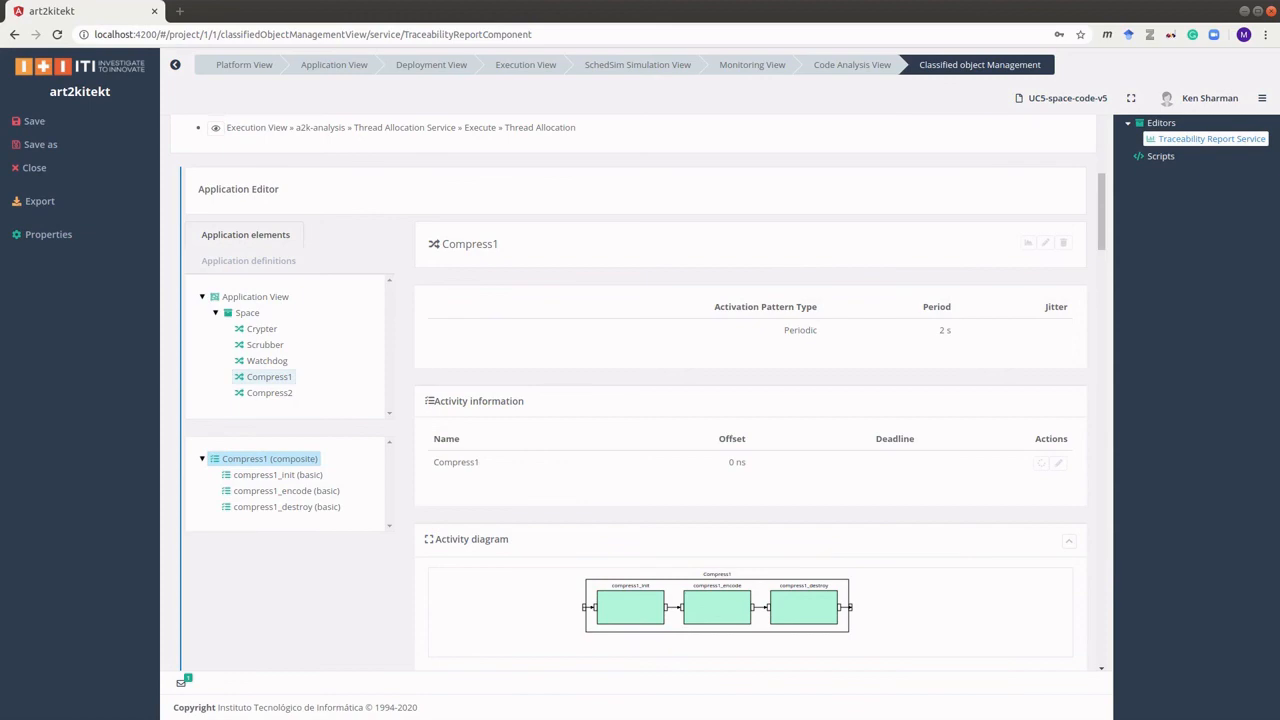
pyautogui.moveTo(0, 205); pyautogui.dragTo(970, 164)
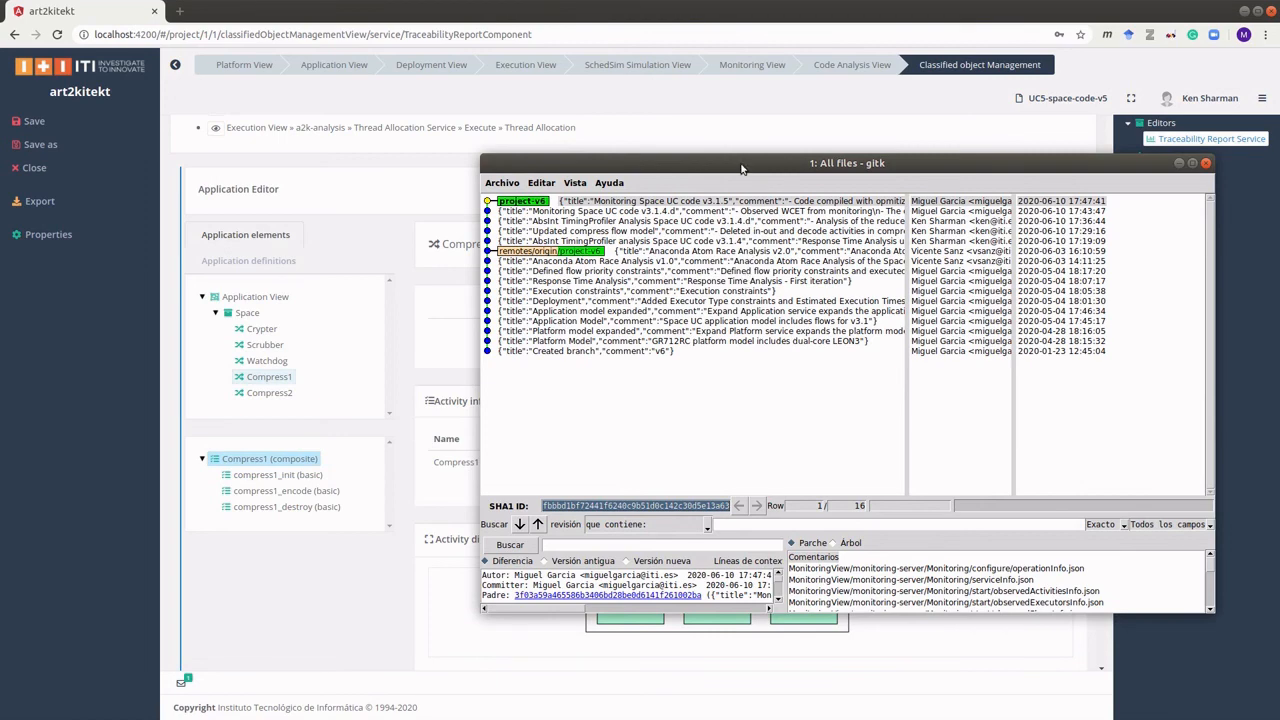
pyautogui.moveTo(741, 168); pyautogui.dragTo(721, 149)
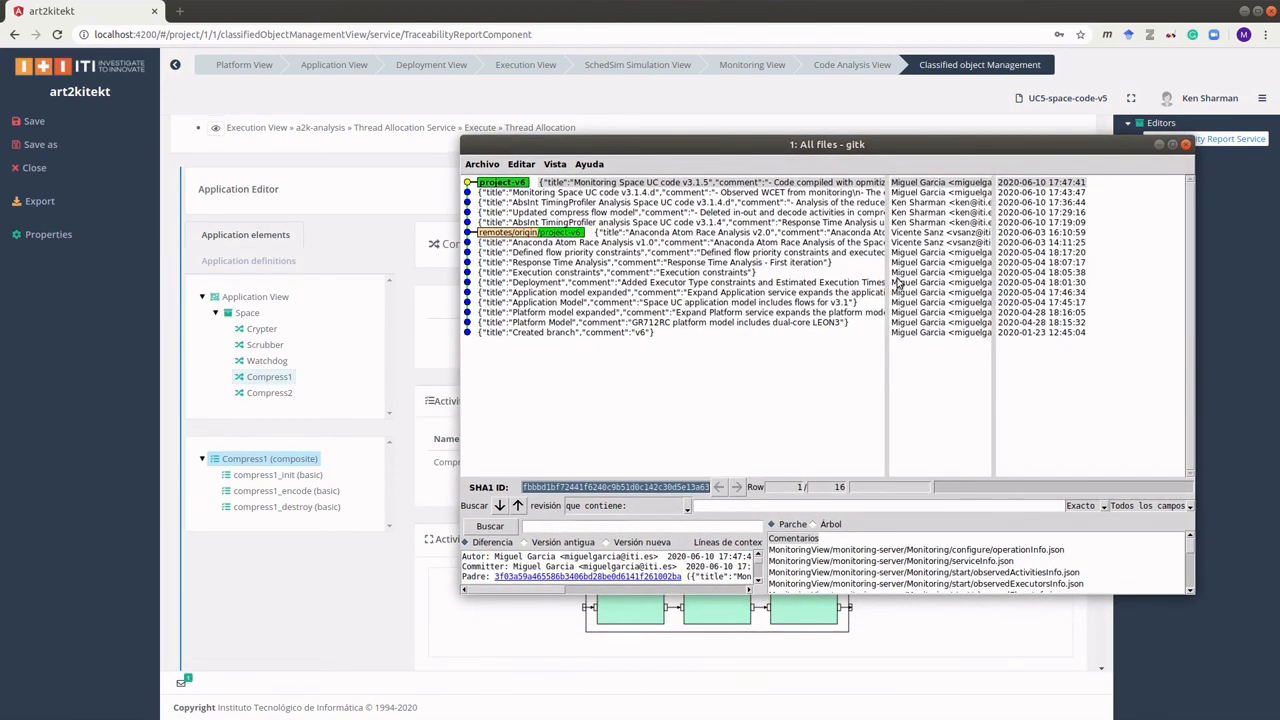
pyautogui.moveTo(889, 284); pyautogui.dragTo(836, 282)
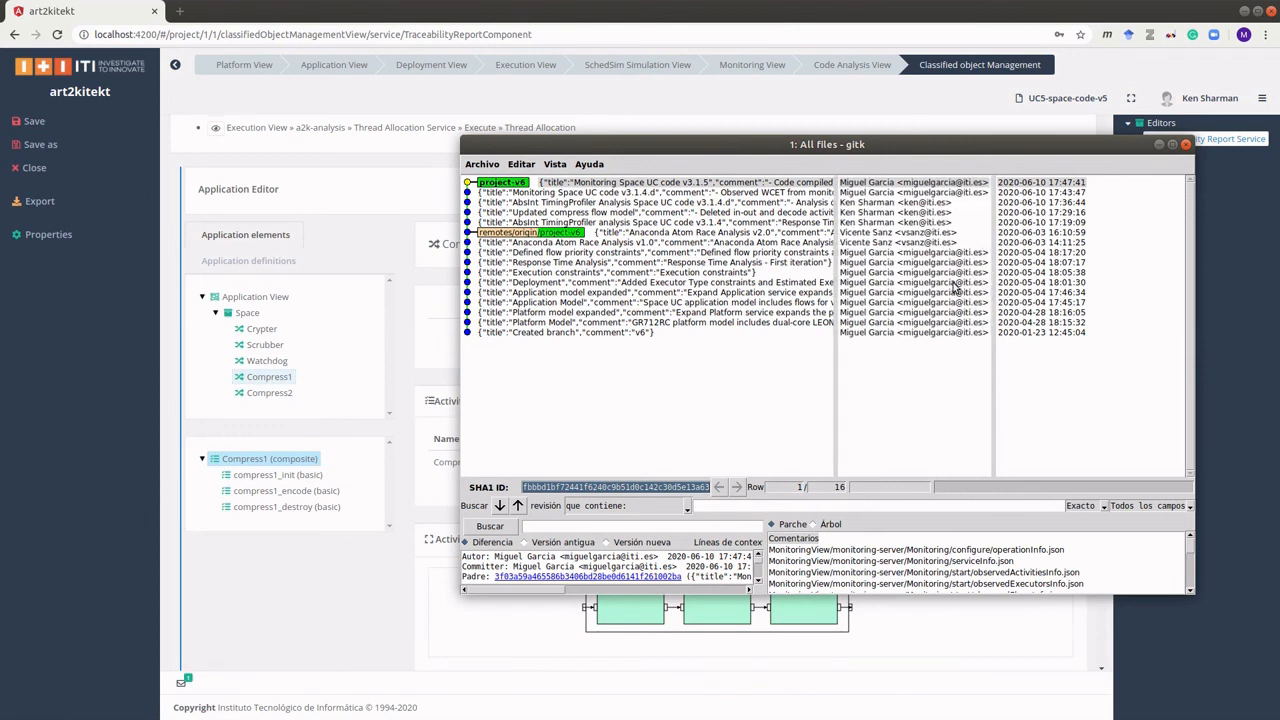
pyautogui.moveTo(994, 286); pyautogui.dragTo(998, 288)
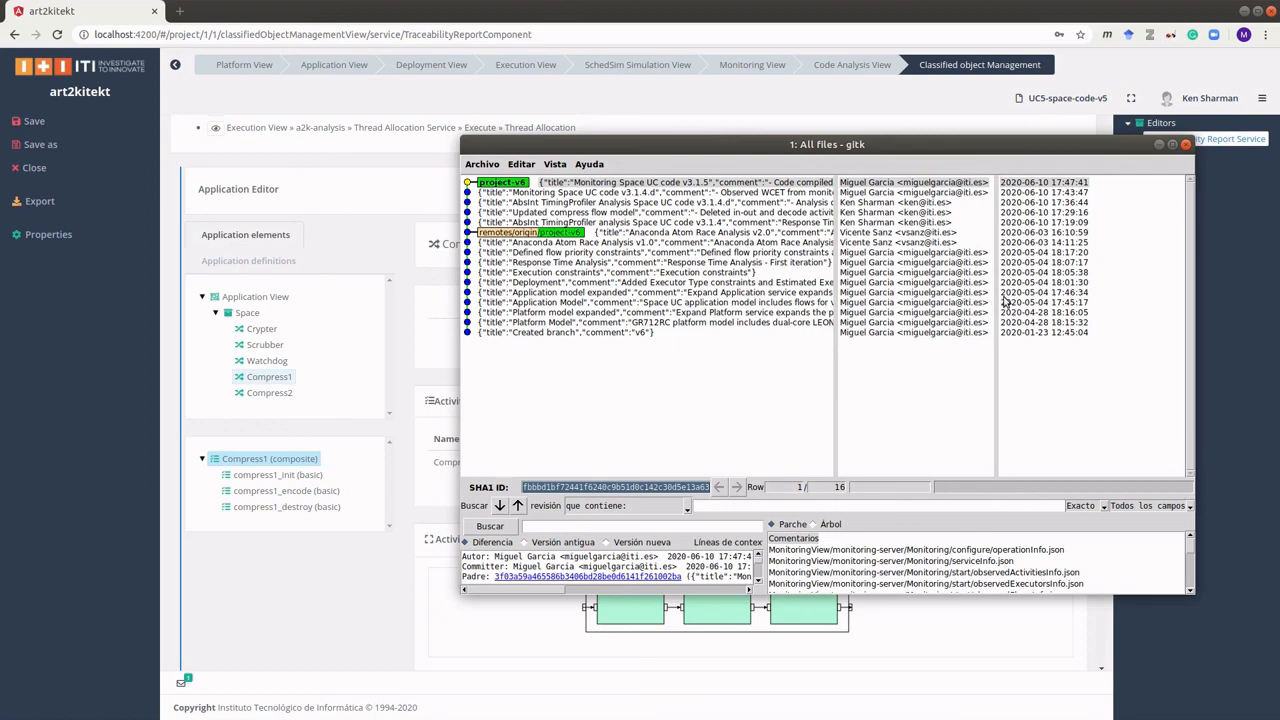